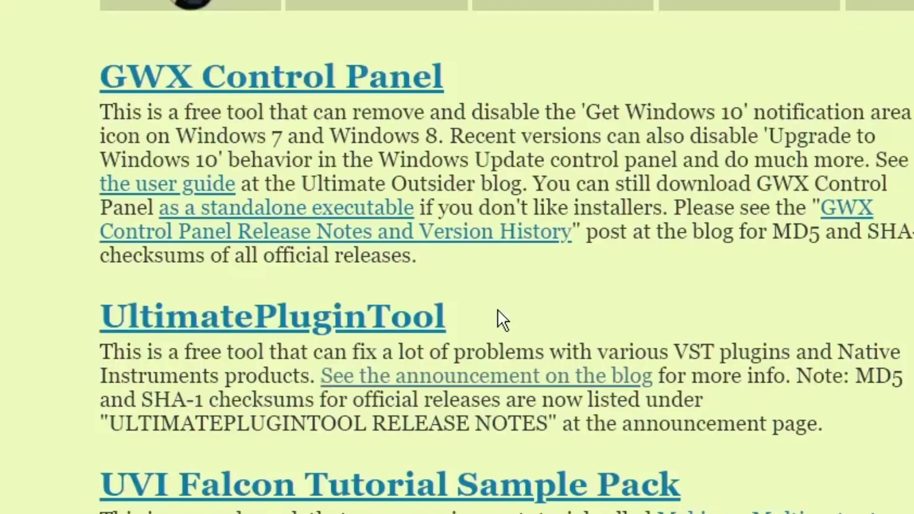
mouse_move(475, 284)
mouse_down()
mouse_move(281, 285)
mouse_move(465, 276)
mouse_up()
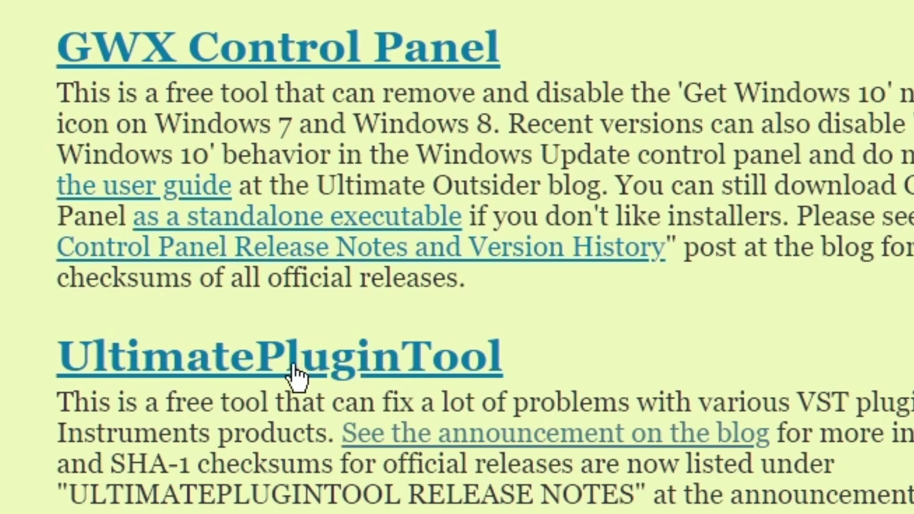
drag(527, 384, 111, 356)
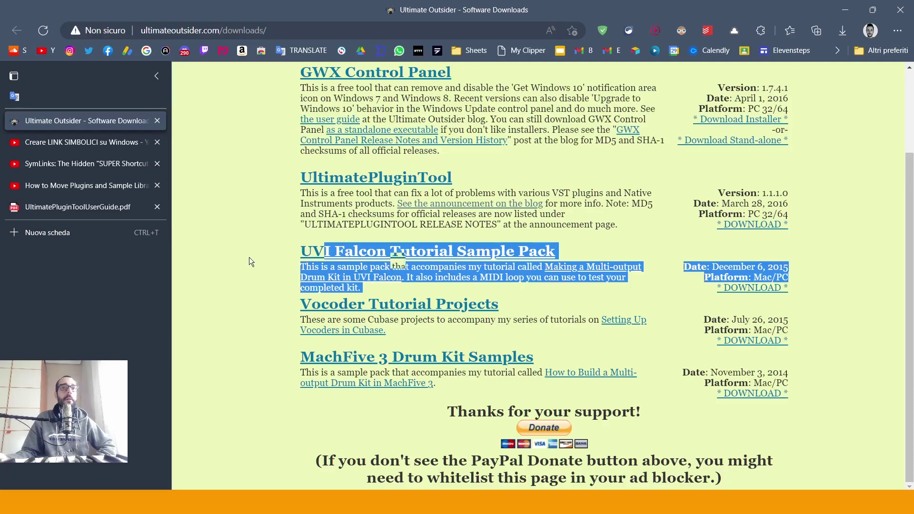
click(249, 257)
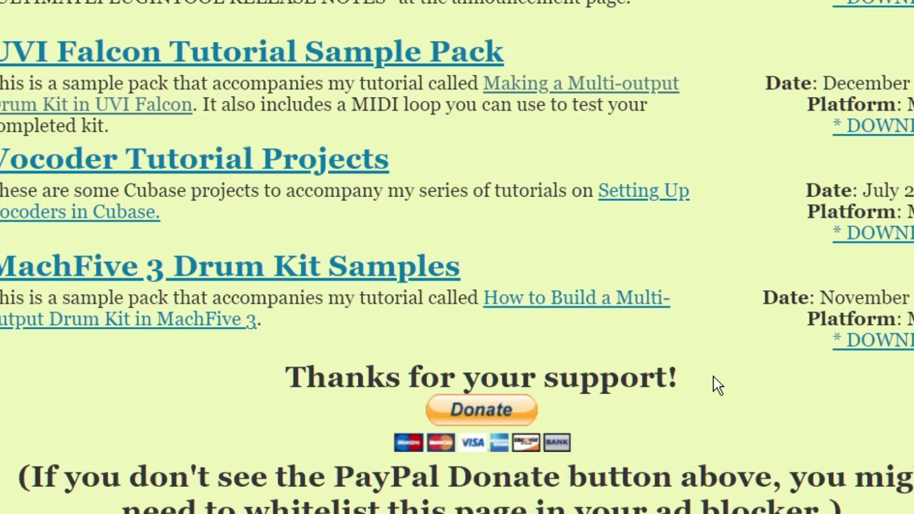
drag(712, 376, 421, 373)
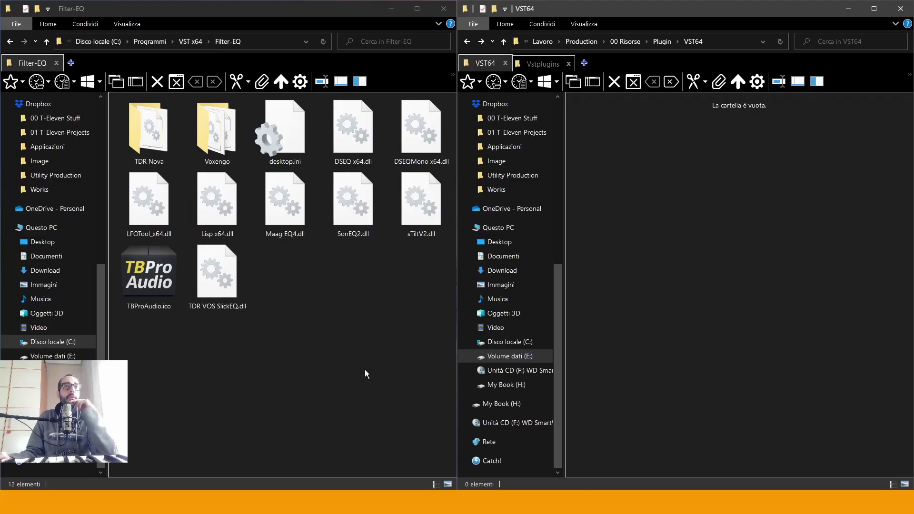
drag(426, 321, 116, 94)
click(639, 192)
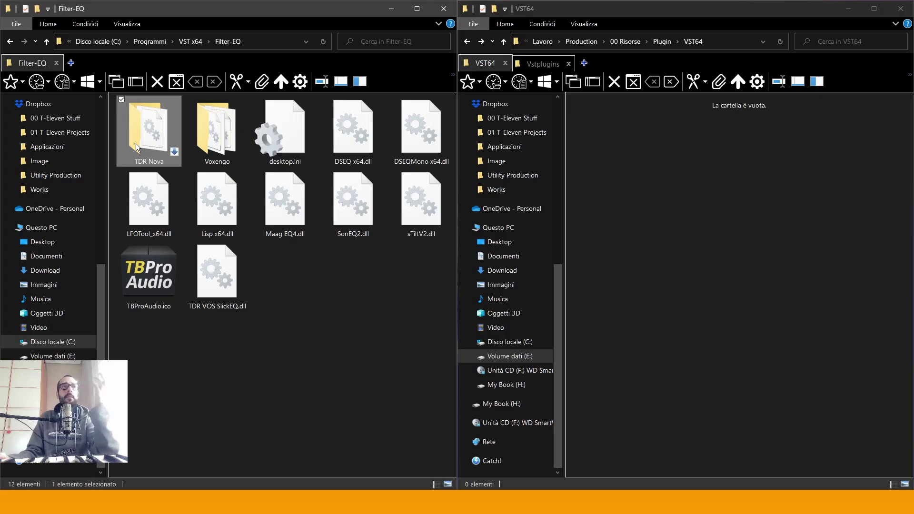
- Go up to the VST x64 folder and check the properties of its INSTRUMENTS subfolder
click(186, 43)
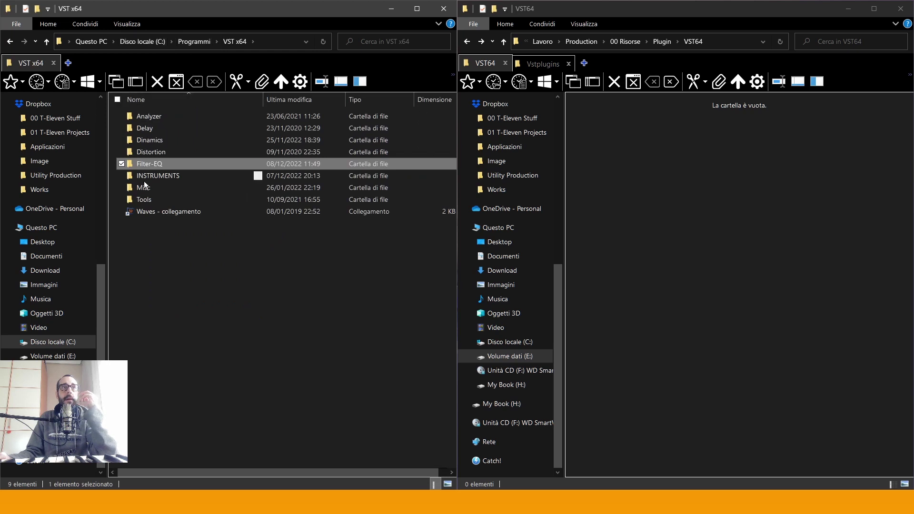
click(162, 176)
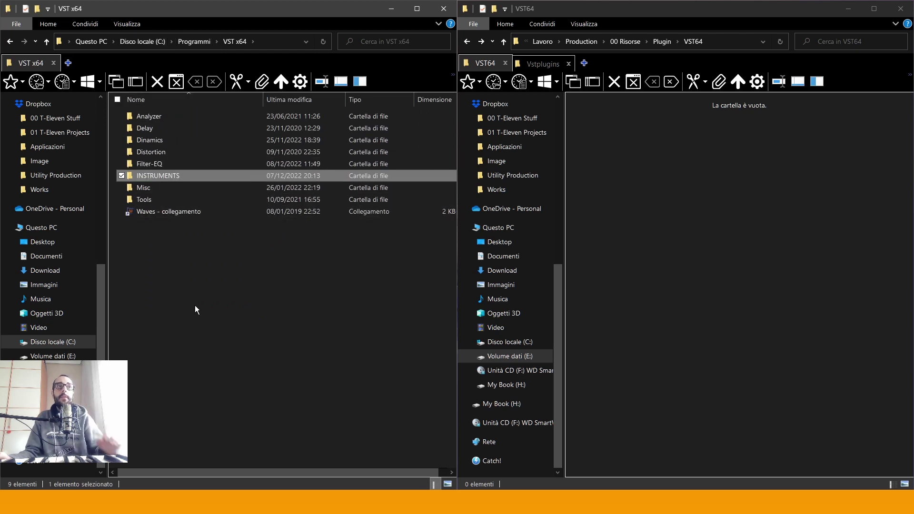
key(alt+Return)
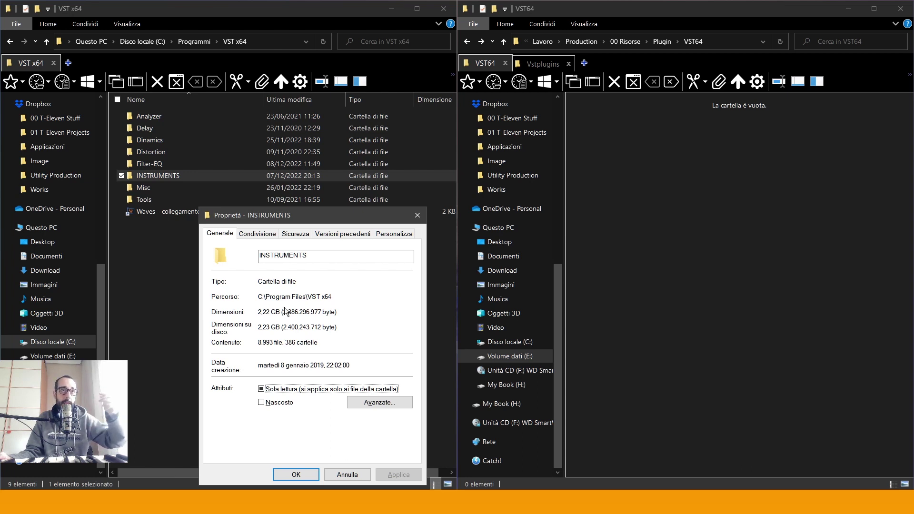
click(417, 215)
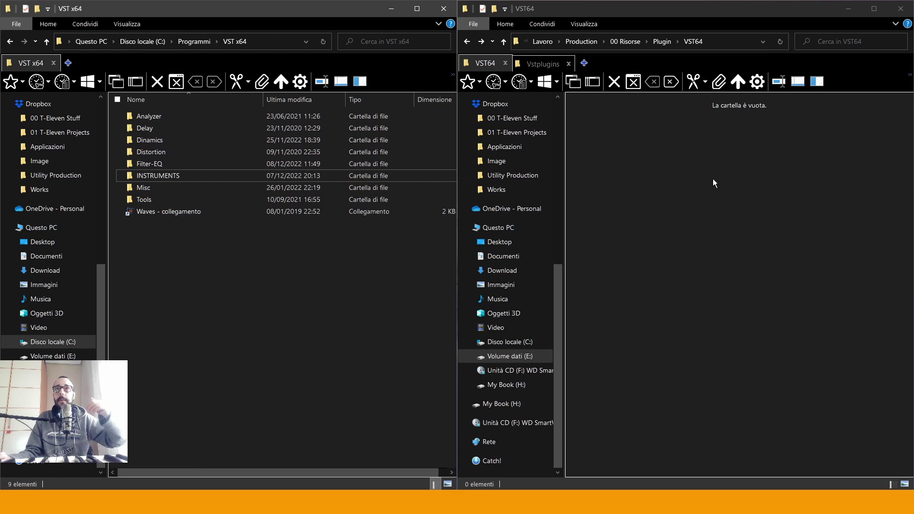
- Check the properties of the VST x64 folder in Programmi, and reopen that folder
click(210, 43)
scroll(159, 355, down, 3)
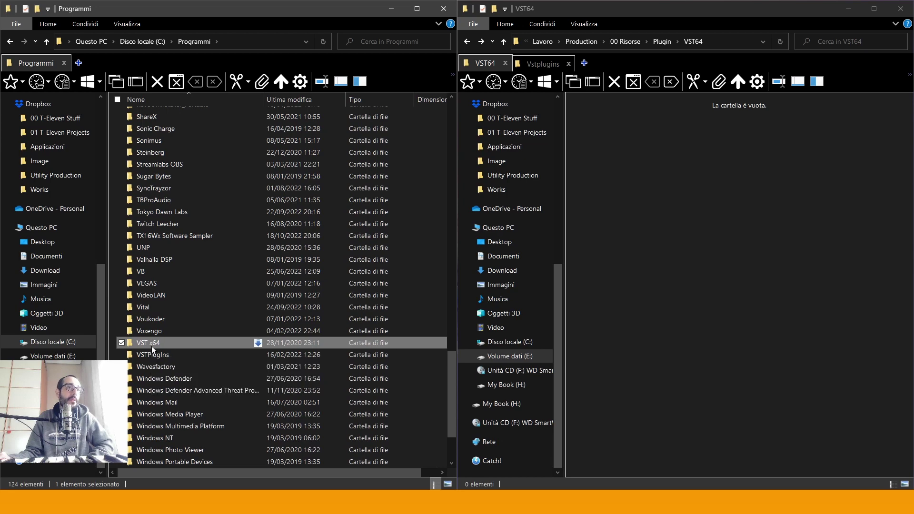
double_click(151, 345)
key(alt+Left)
key(alt+Return)
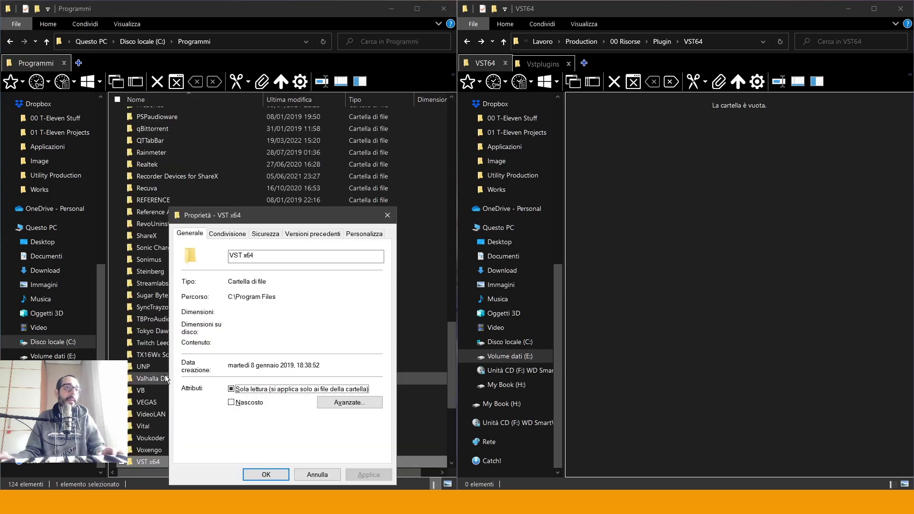
click(390, 220)
double_click(152, 466)
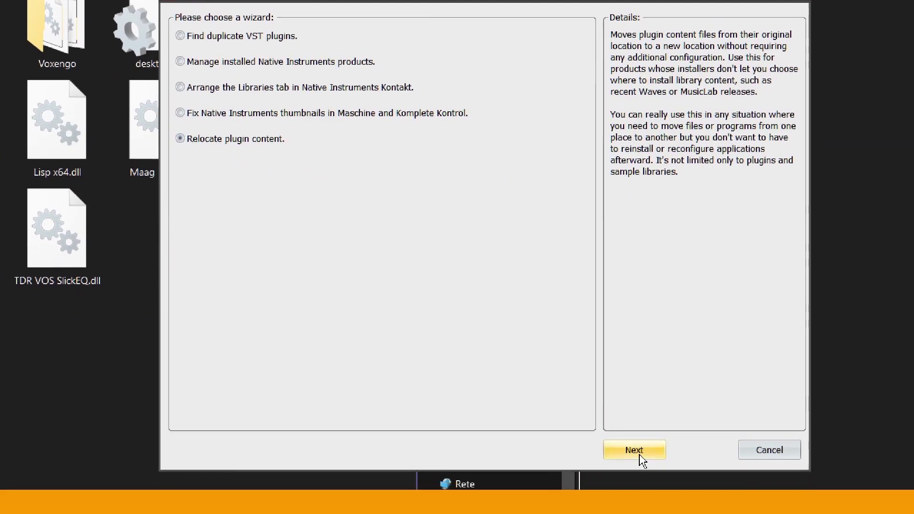
- Start the Relocate plugin content wizard and set the original location to C:\Program Files\VST x64\Filter-EQ\TDR Nova
click(638, 432)
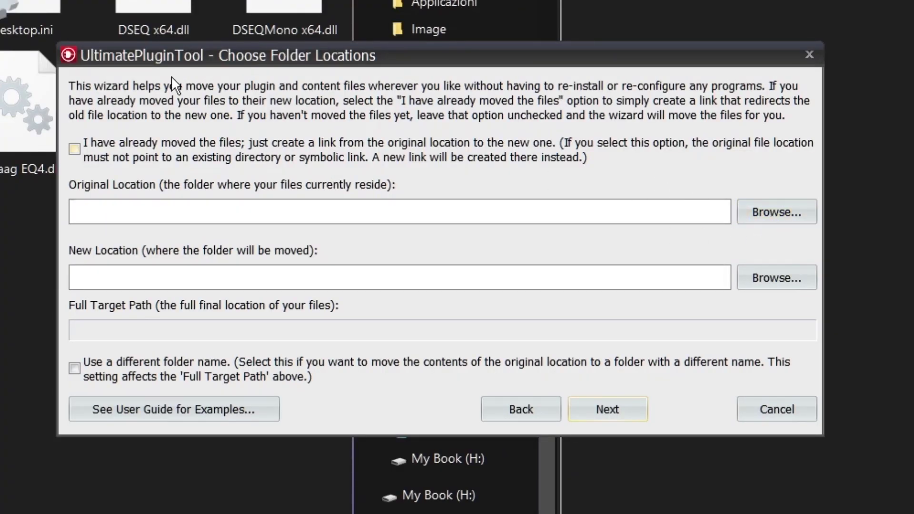
click(740, 218)
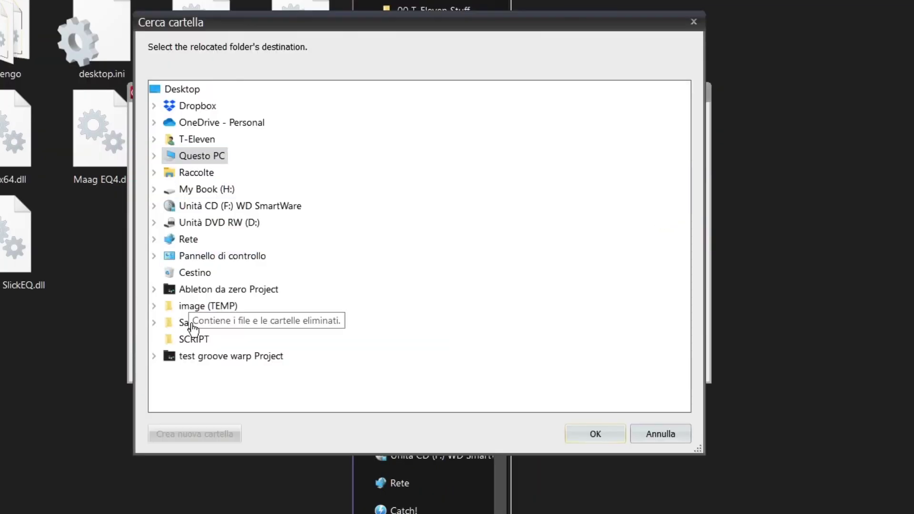
click(154, 156)
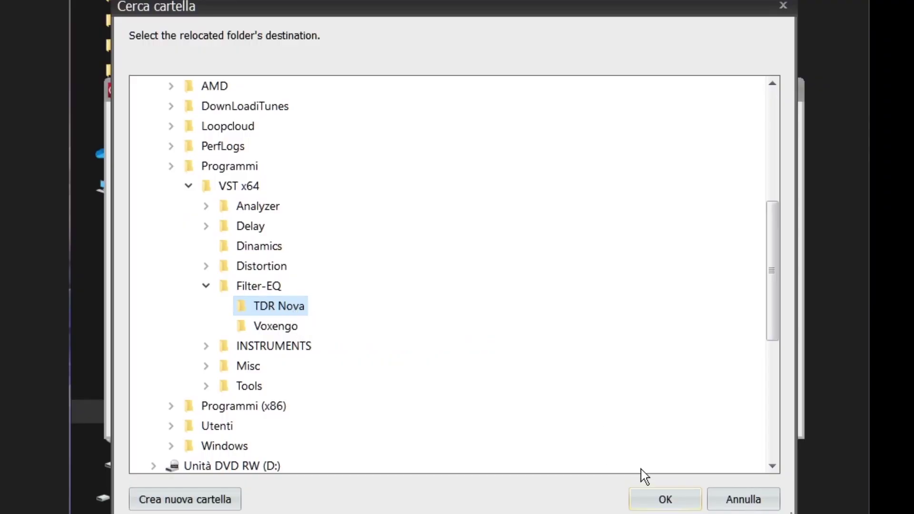
click(665, 499)
drag(409, 205, 129, 205)
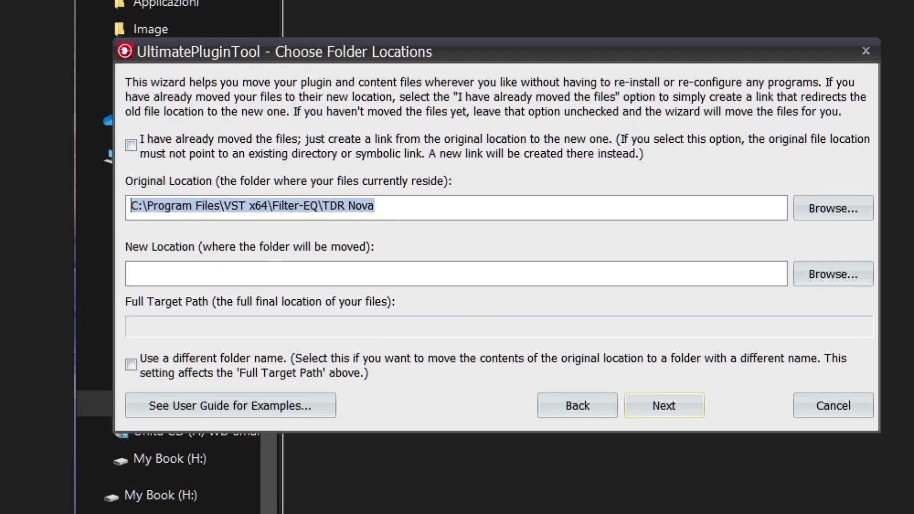
- Set the new location to E:\Lavoro\Production\00 Risorse\Plugin\VST64, using the path copied from the VST64 folder window
click(239, 272)
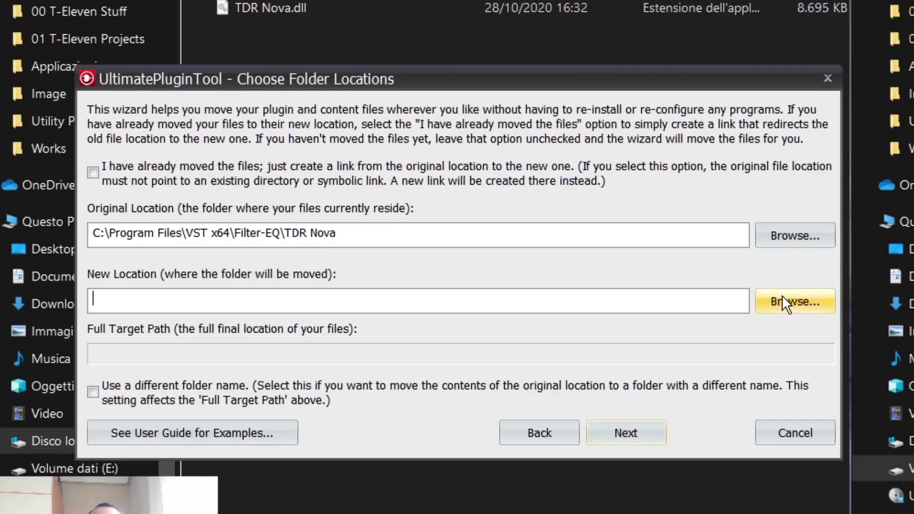
click(782, 295)
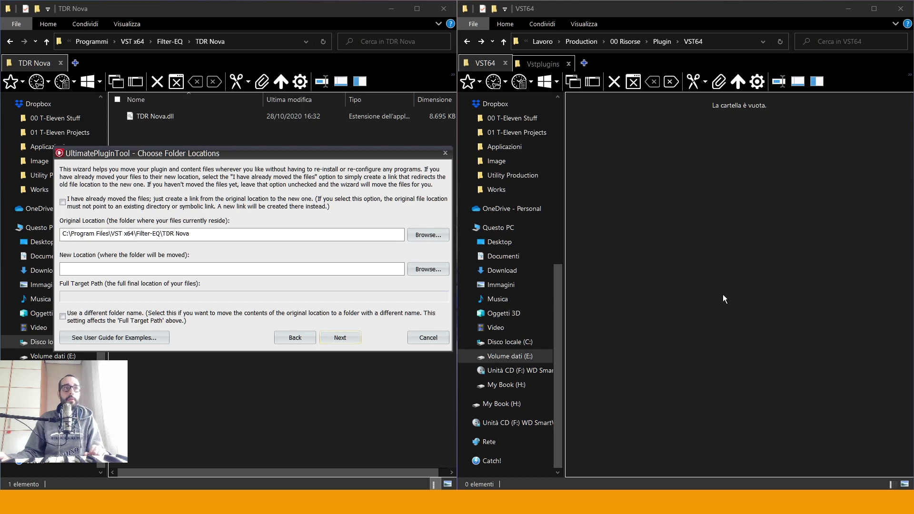
click(719, 42)
key(super+c)
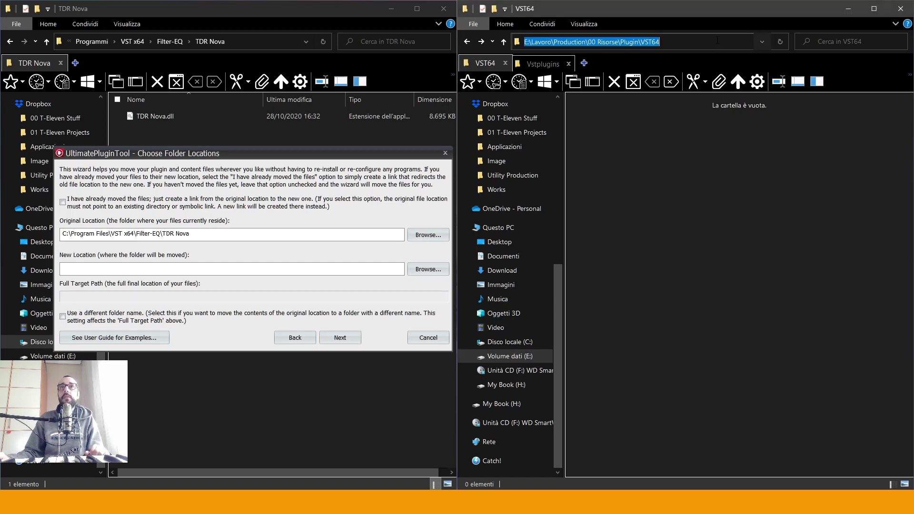
right_click(719, 41)
click(749, 75)
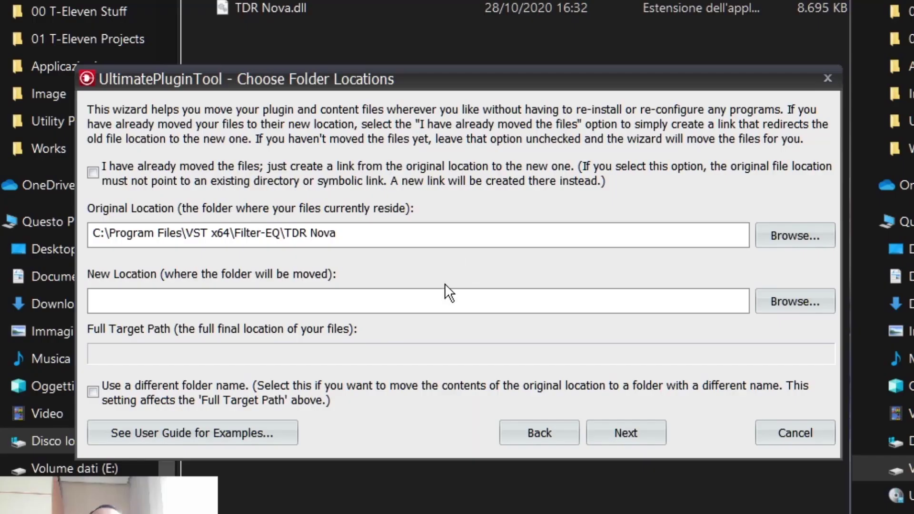
right_click(241, 268)
click(472, 380)
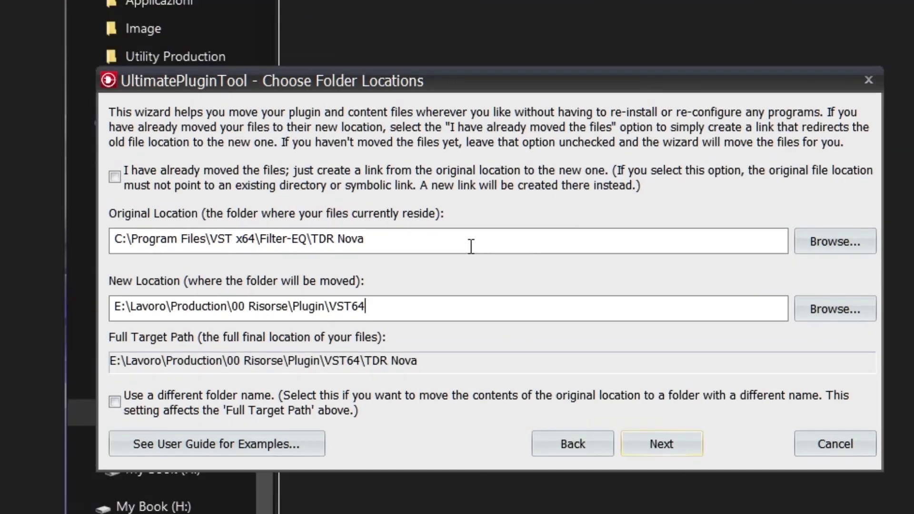
- Run the relocation of the TDR Nova folder to VST64 on drive E and return to the folder locations page
drag(471, 246, 86, 231)
drag(386, 307, 103, 304)
click(143, 309)
click(676, 447)
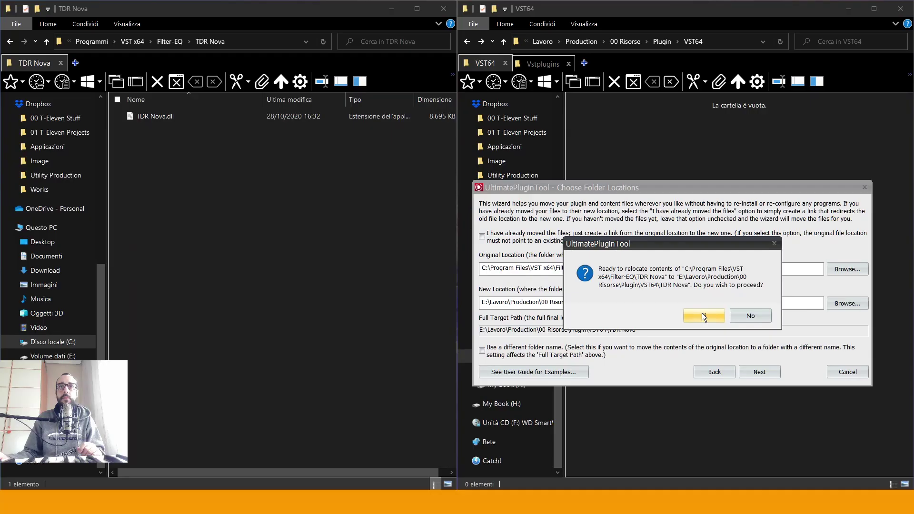
click(704, 316)
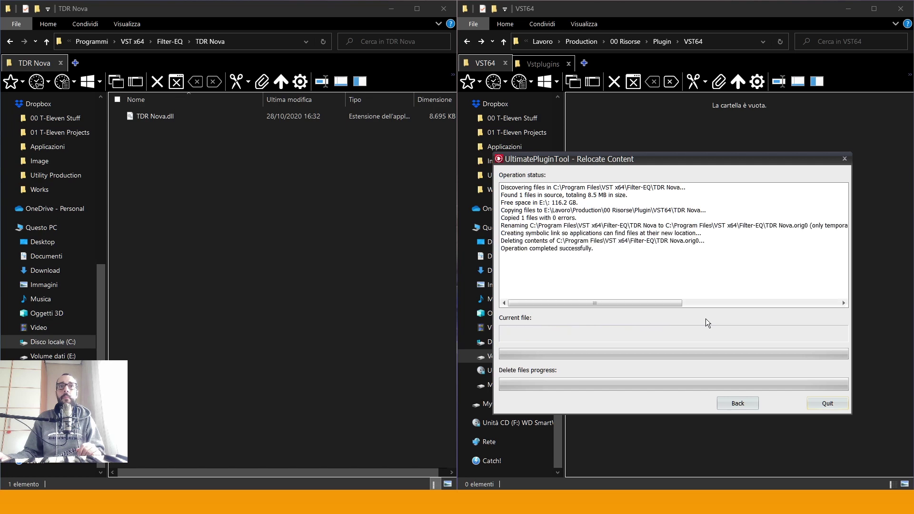
click(732, 401)
drag(692, 185, 270, 189)
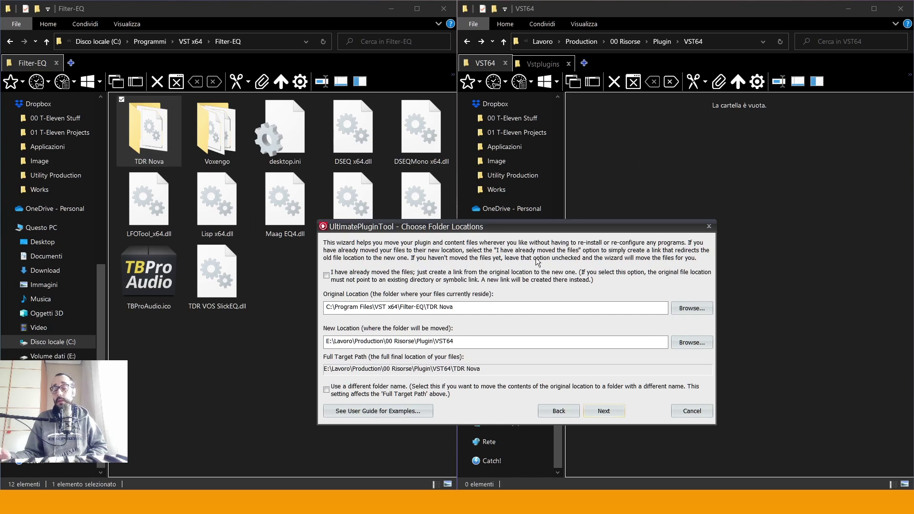
- Relocate TDR Nova to E:\Lavoro\Production\00 Risorse\Plugin\VST64 again and select its symbolic link in Filter-EQ
click(603, 411)
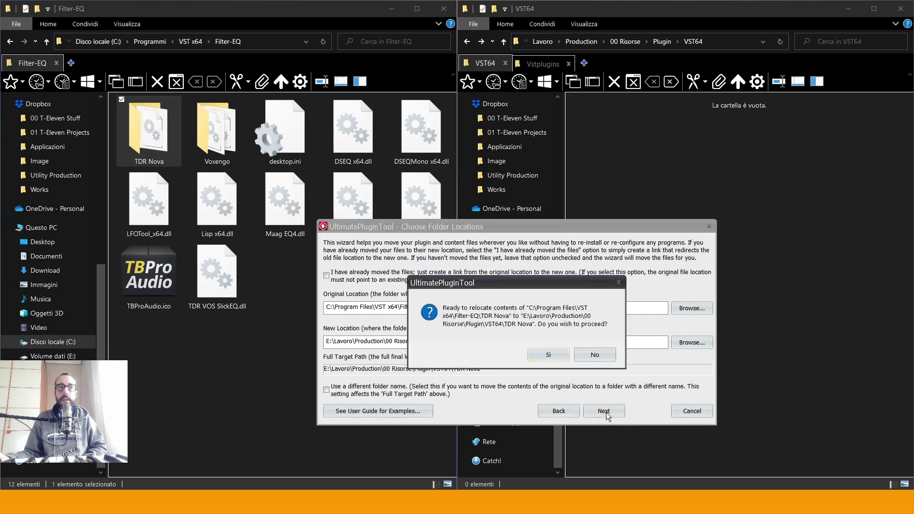
click(558, 351)
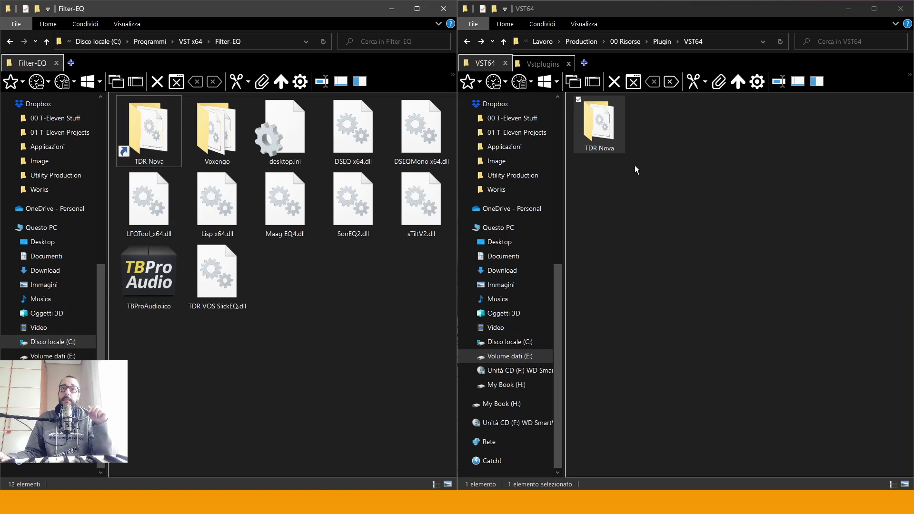
click(143, 126)
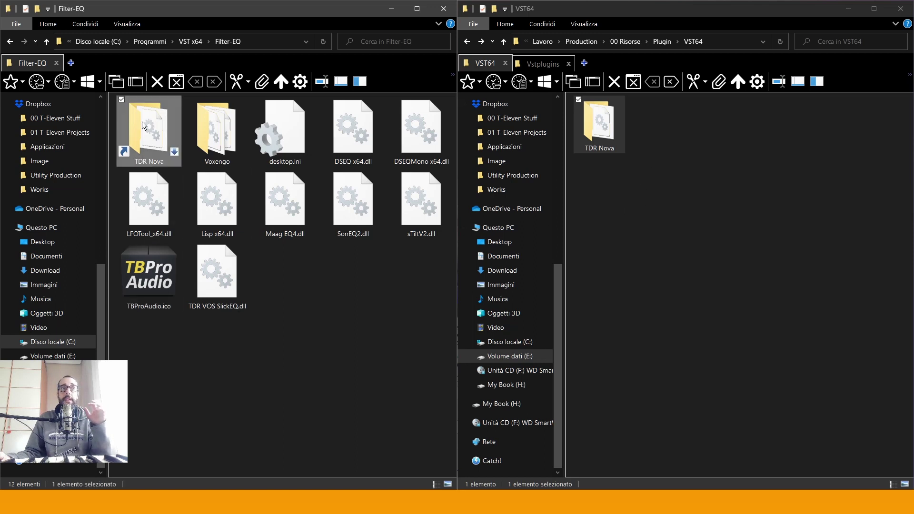
click(172, 359)
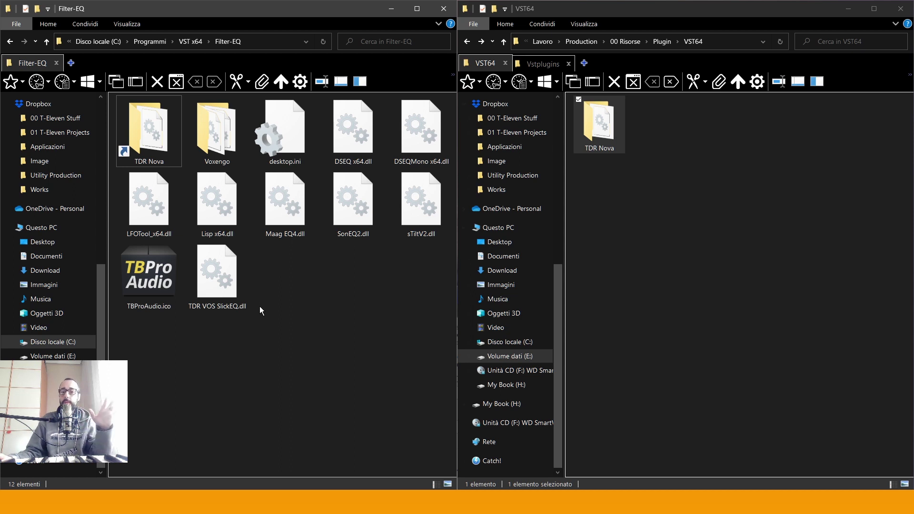
click(152, 138)
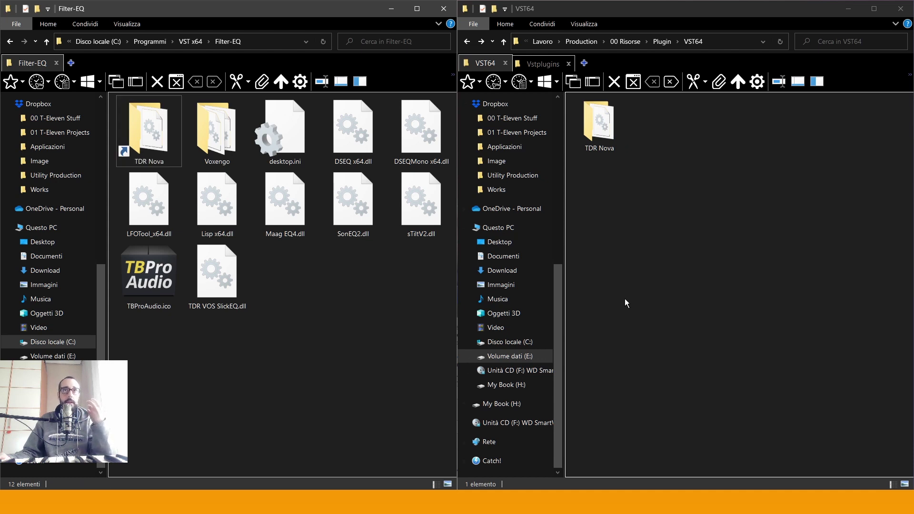
- Create an ordinary shortcut to the relocated TDR Nova folder inside VST64
right_click(599, 139)
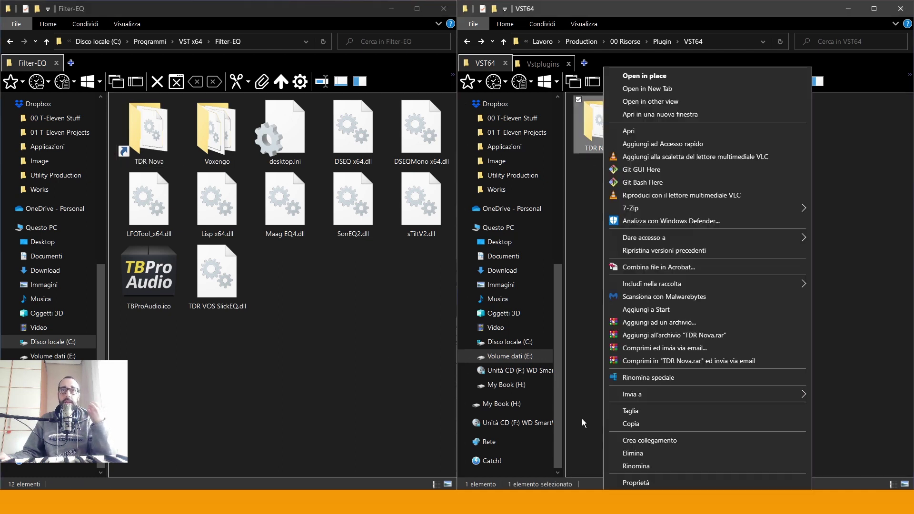
click(638, 441)
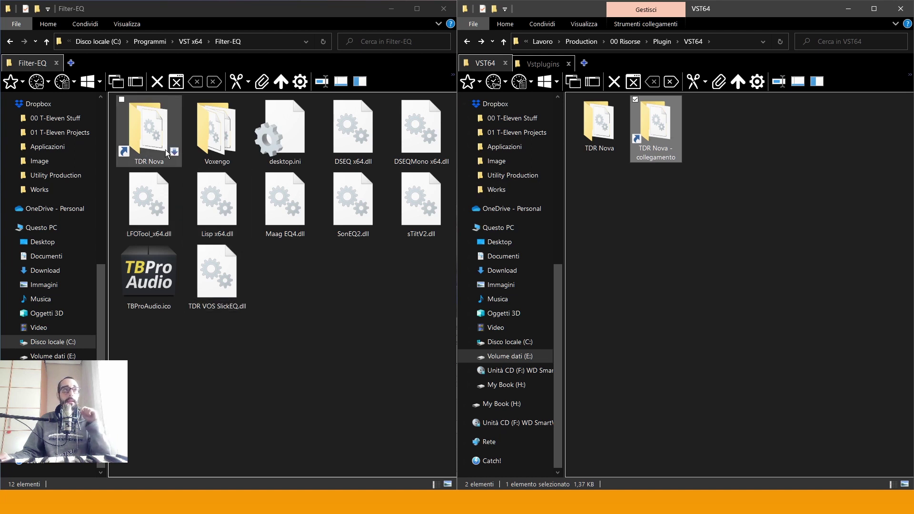
click(321, 292)
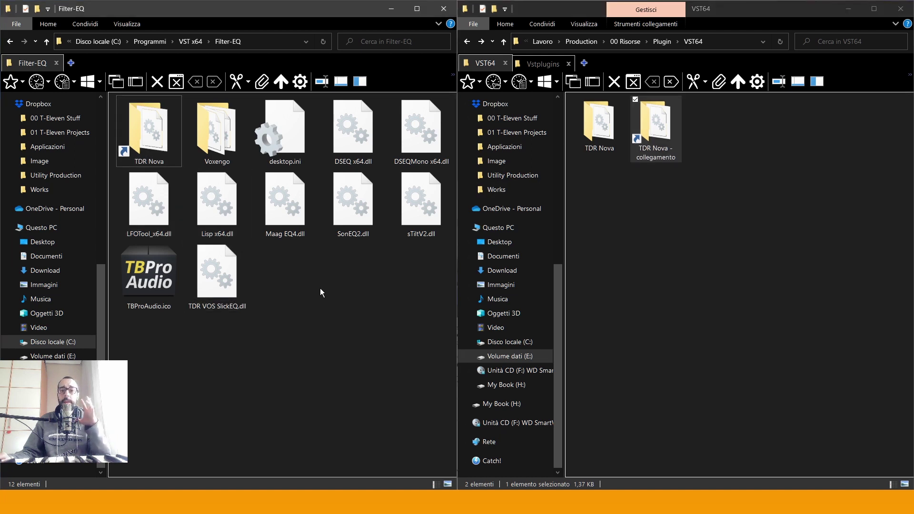
- Select the TDR Nova shortcut in VST64, and open the symbolically linked TDR Nova folder in Filter-EQ
click(655, 143)
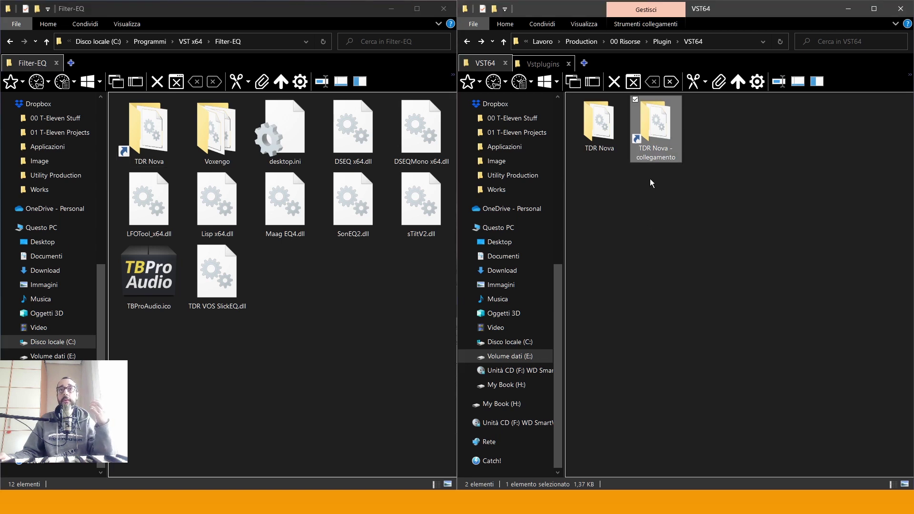
click(668, 209)
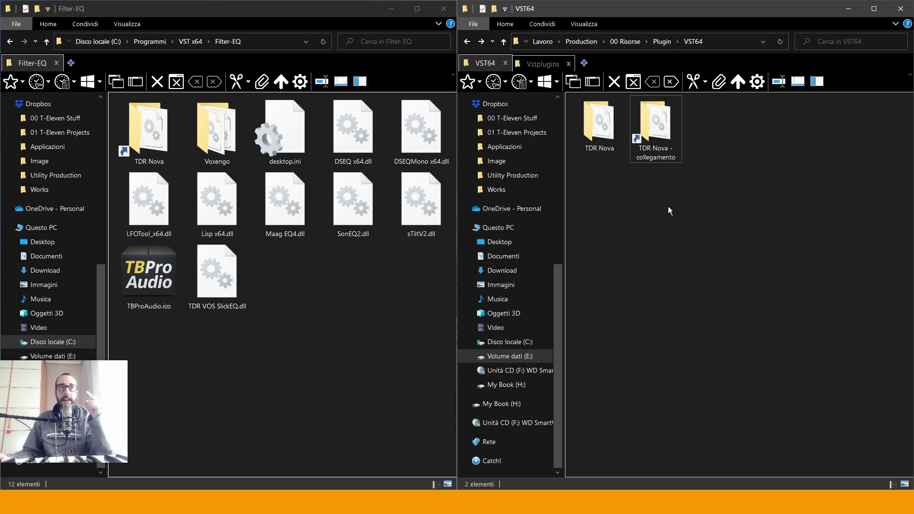
double_click(139, 148)
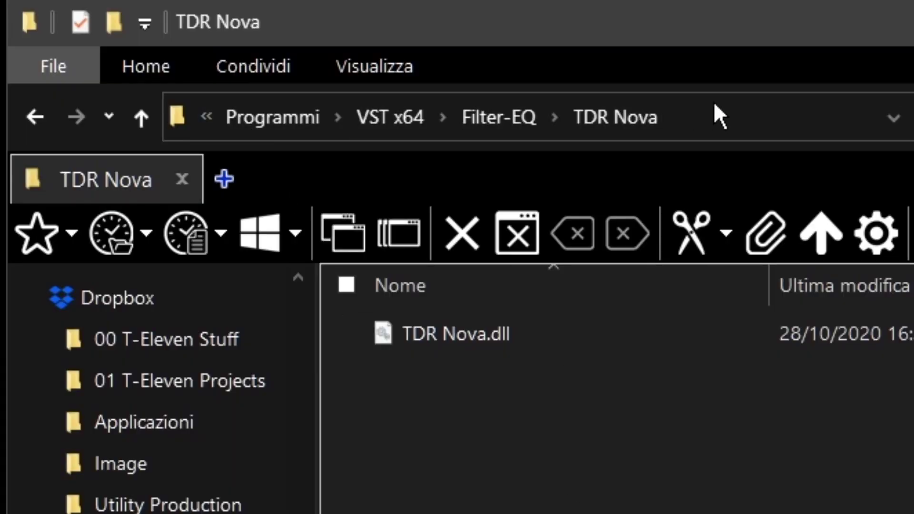
- Check the path of the symbolically linked TDR Nova folder, compare it with the folder the VST64 shortcut opens, and return to both parent folders
click(720, 116)
click(563, 426)
key(BackSpace)
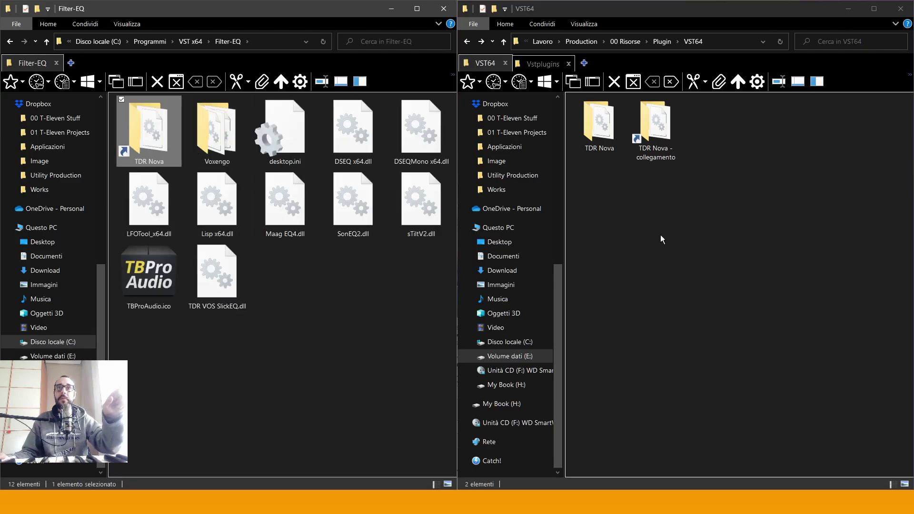
double_click(672, 159)
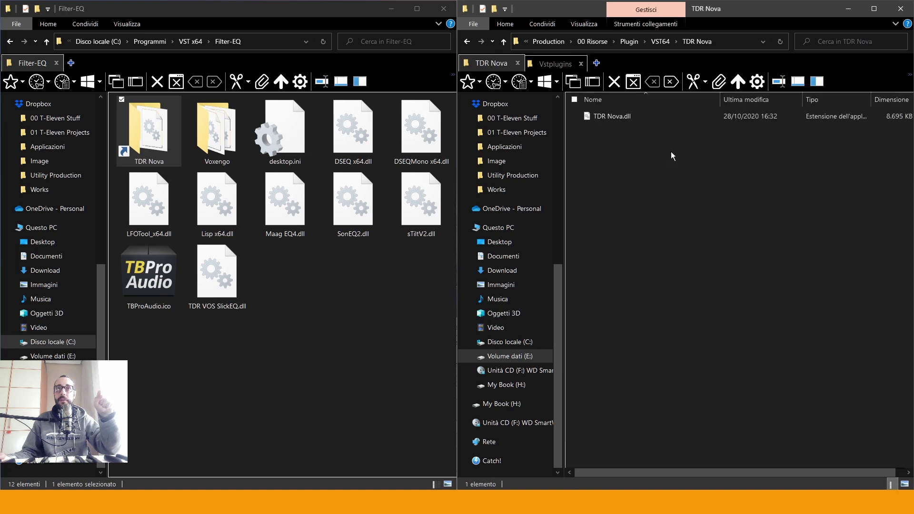
click(467, 42)
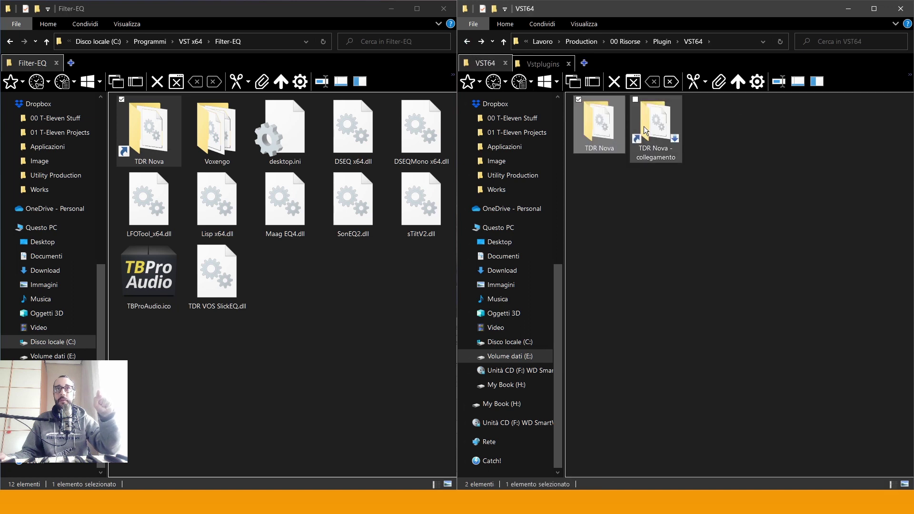
- Move the TDR Nova shortcut from VST64 into Filter-EQ, open it to show its full path, and go back to Filter-EQ
drag(644, 127, 214, 285)
double_click(214, 285)
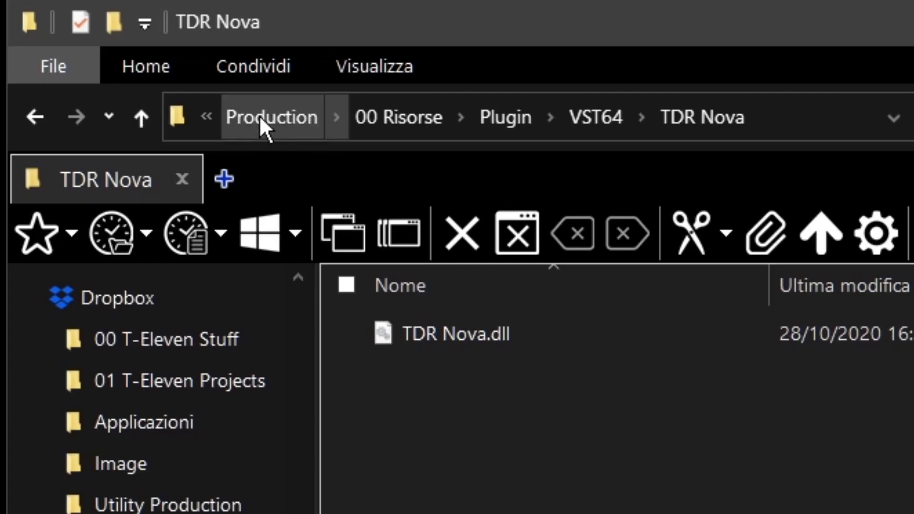
click(822, 118)
key(ctrl+c)
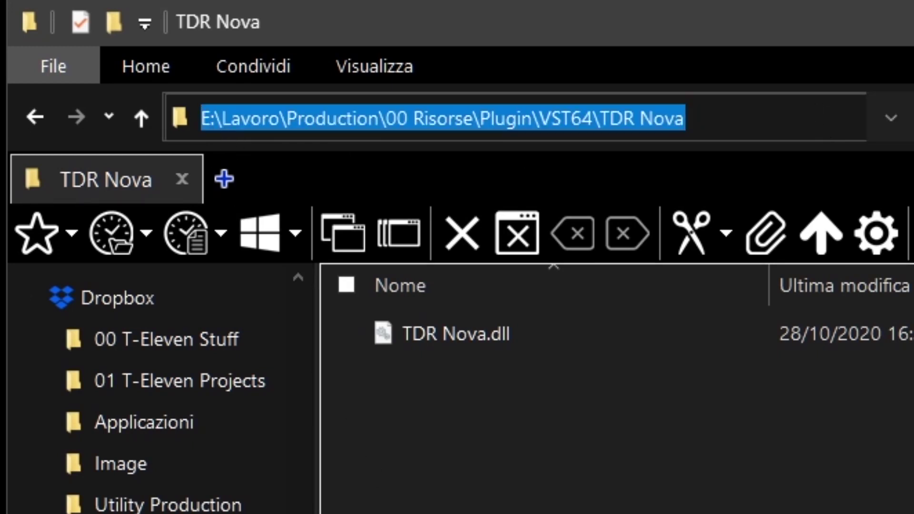
key(alt+Left)
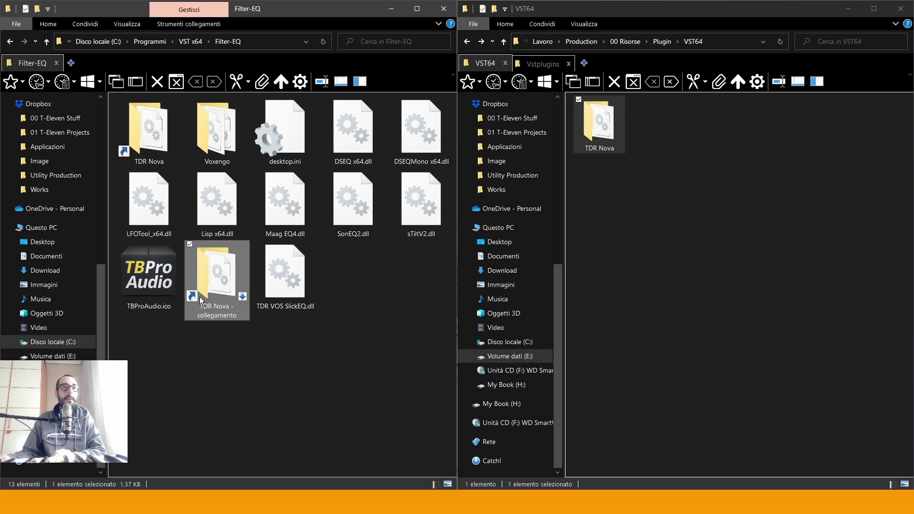
- Delete the ordinary TDR Nova shortcut and the TDR Nova symbolic link from Filter-EQ, granting administrator permission
key(Delete)
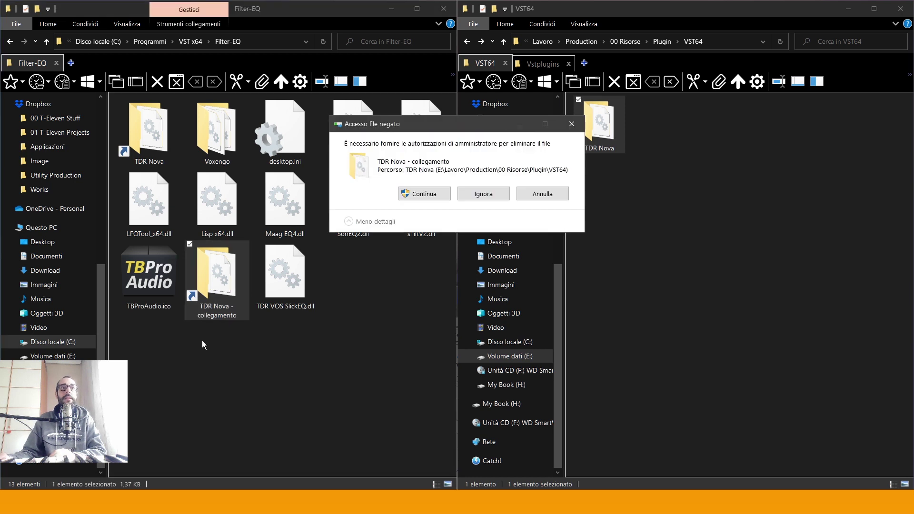
click(421, 195)
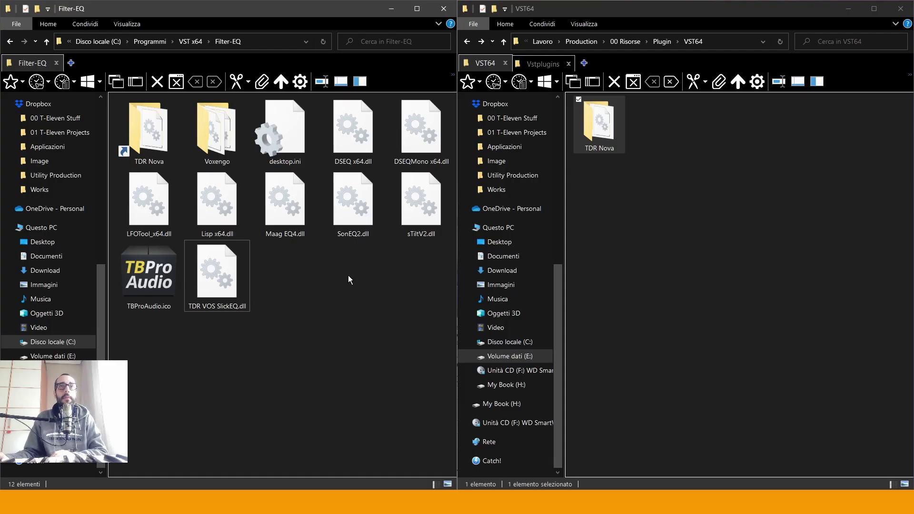
click(141, 154)
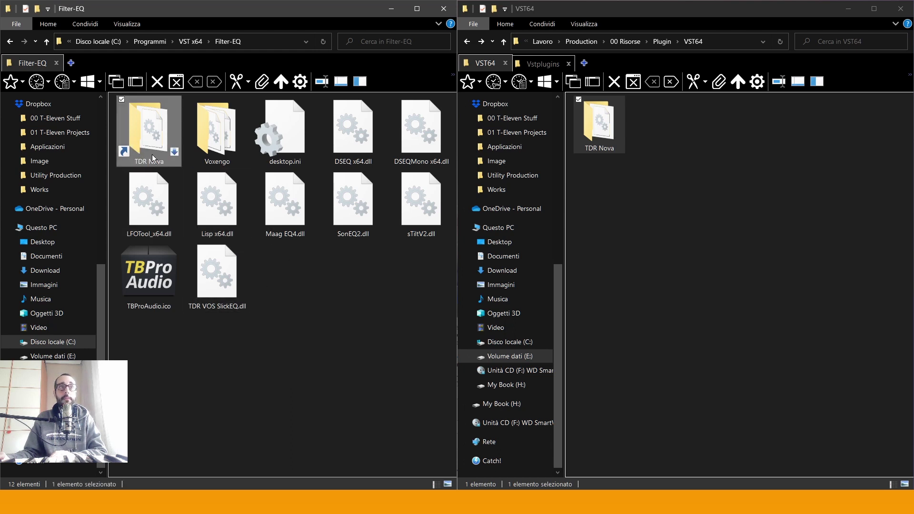
key(Delete)
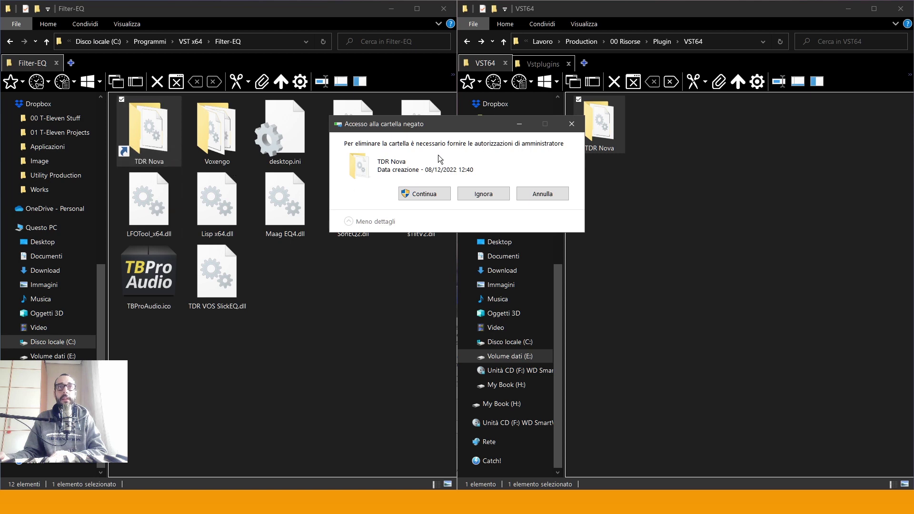
key(Return)
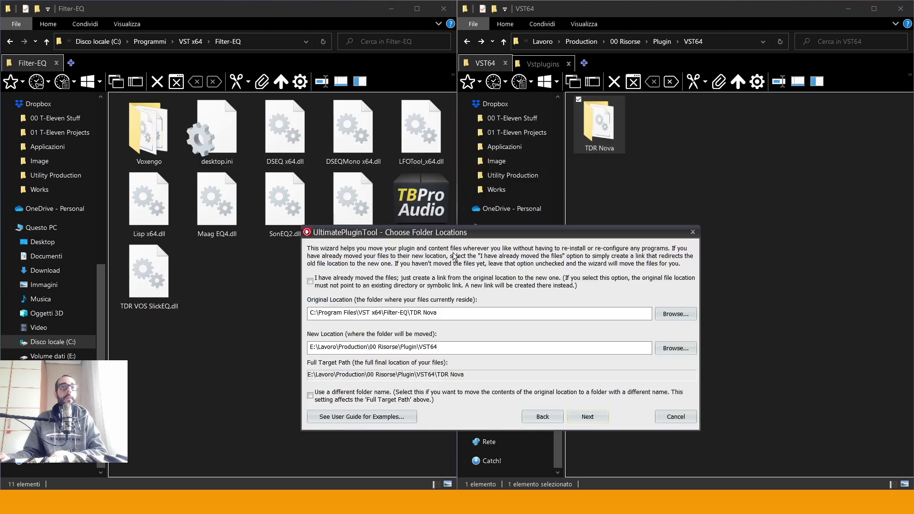
- Transfer the path E:\Lavoro\Production\00 Risorse\Plugin\VST64 from the relocation wizard's new location to its original location
drag(461, 236, 516, 211)
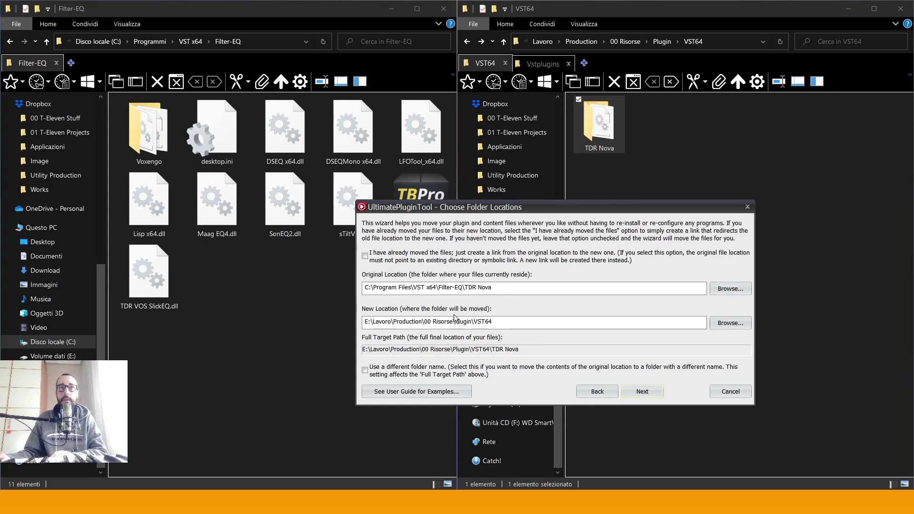
drag(495, 322, 362, 323)
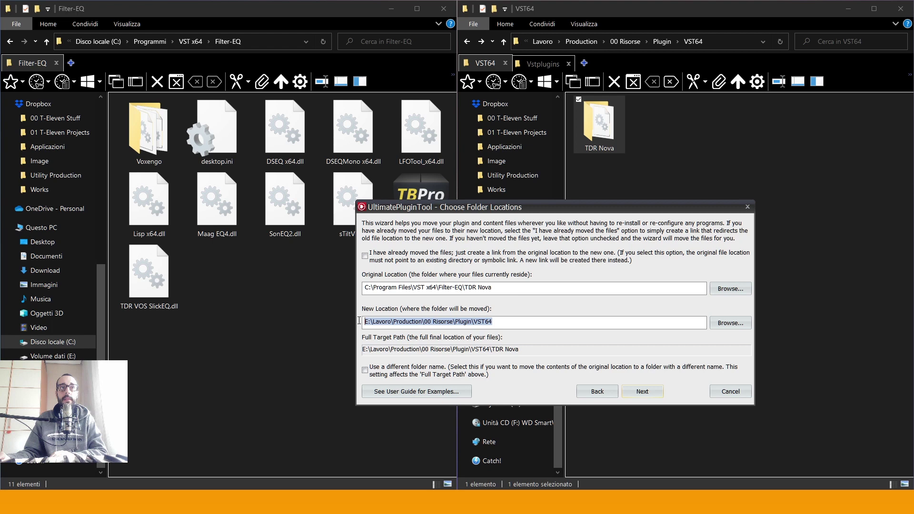
key(ctrl+x)
triple_click(429, 288)
key(ctrl+v)
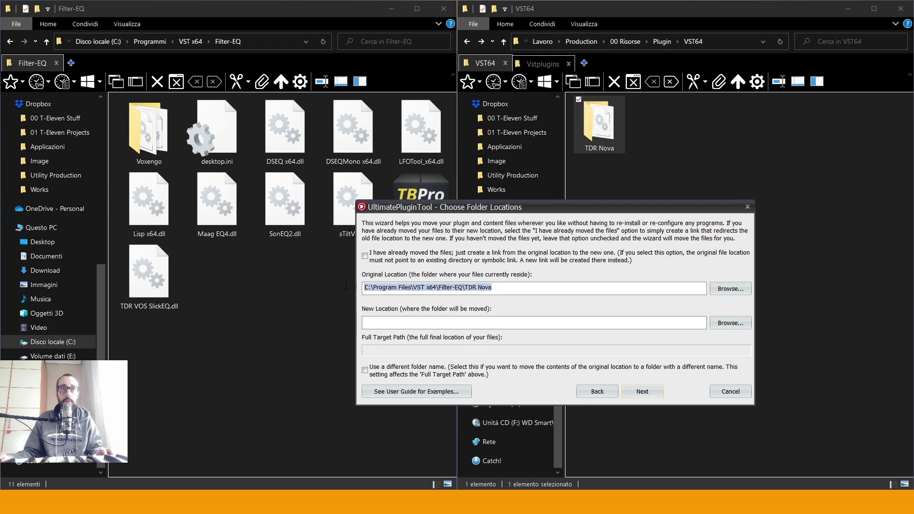
key(super+Right)
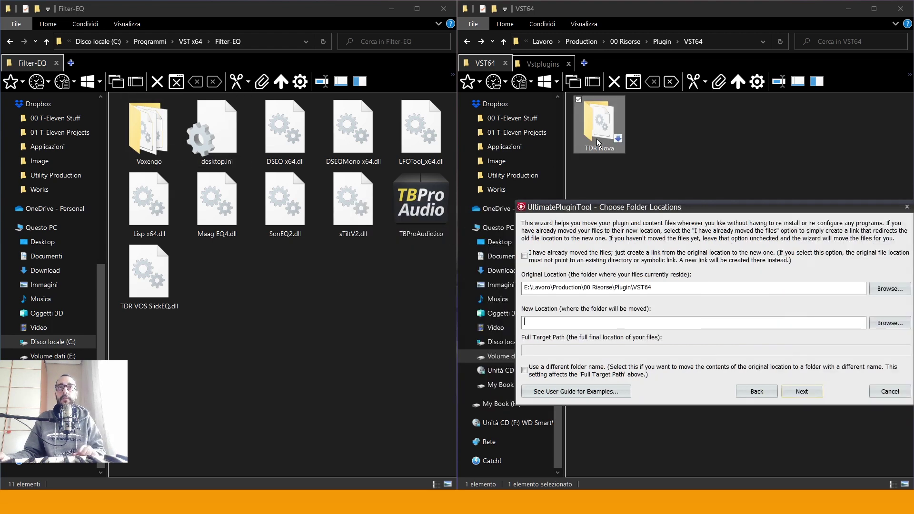
- Copy the Filter-EQ folder's path and set the new location to C:\Program Files\VST x64\Filter-EQ
click(256, 44)
key(ctrl+c)
click(548, 322)
key(ctrl+v)
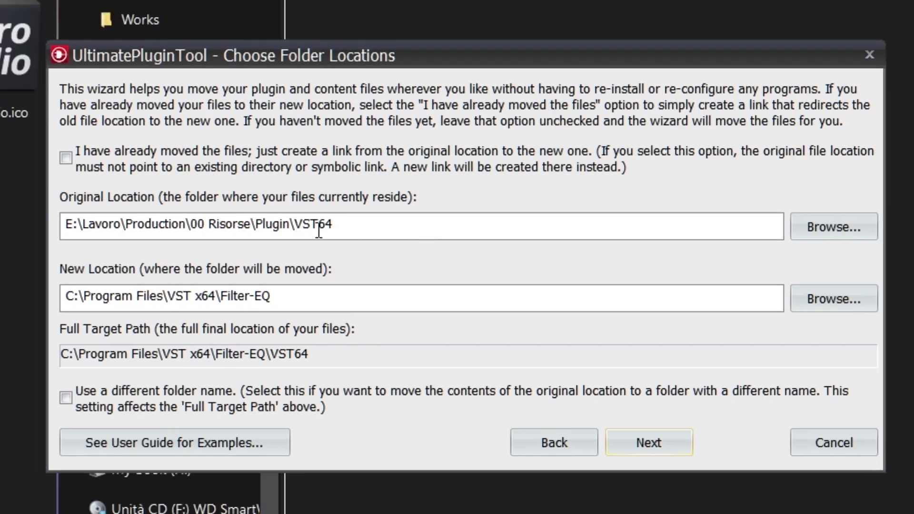
- Copy the path of the TDR Nova folder and set the original location to E:\Lavoro\Production\00 Risorse\Plugin\VST64\TDR Nova
click(344, 226)
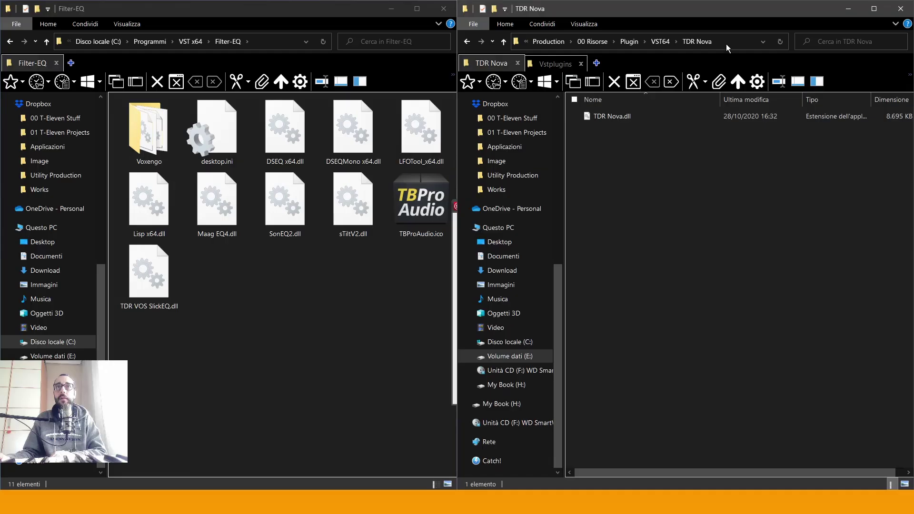
click(726, 42)
right_click(726, 44)
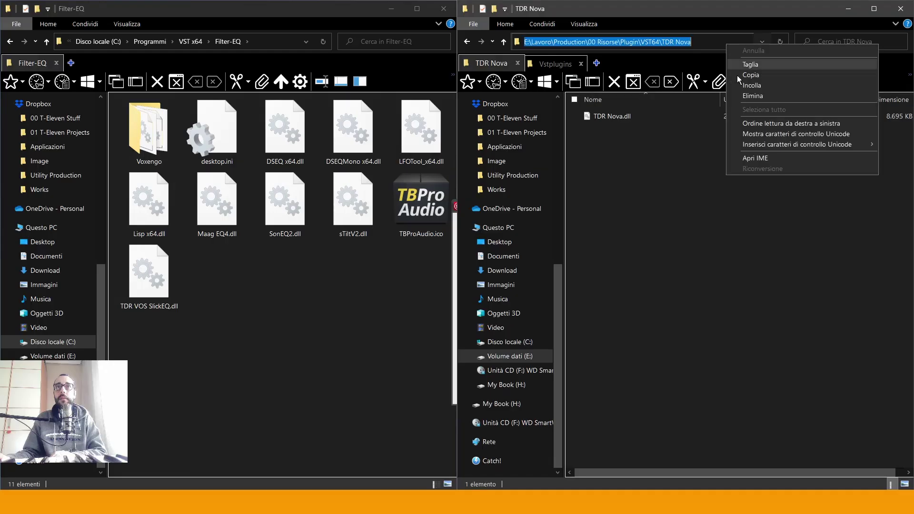
click(739, 75)
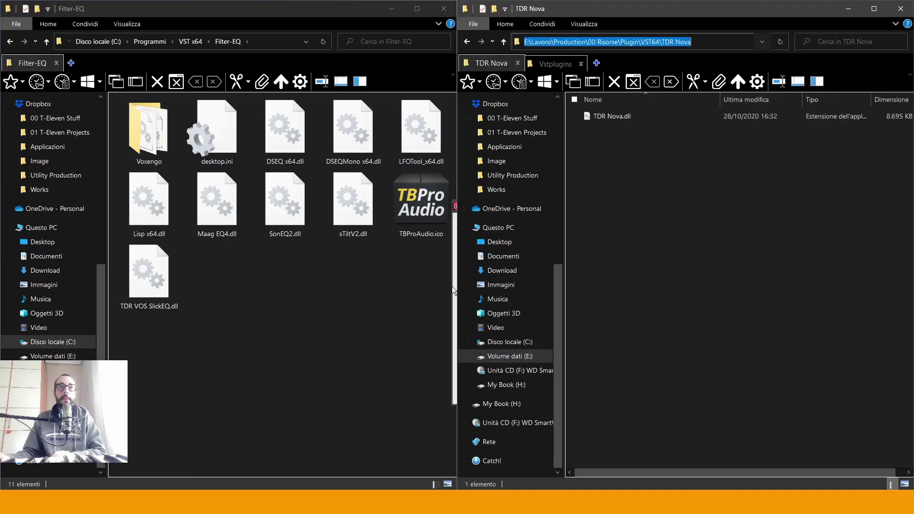
click(453, 287)
drag(605, 286, 459, 287)
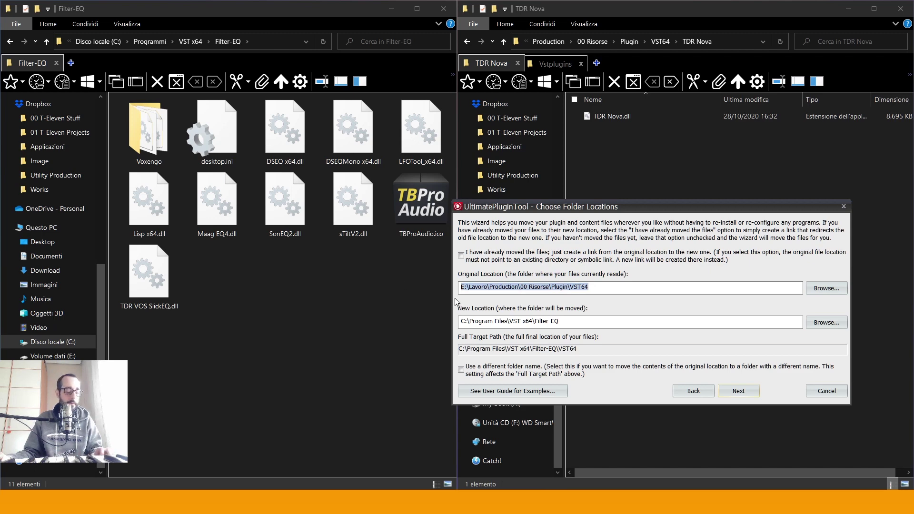
key(ctrl+v)
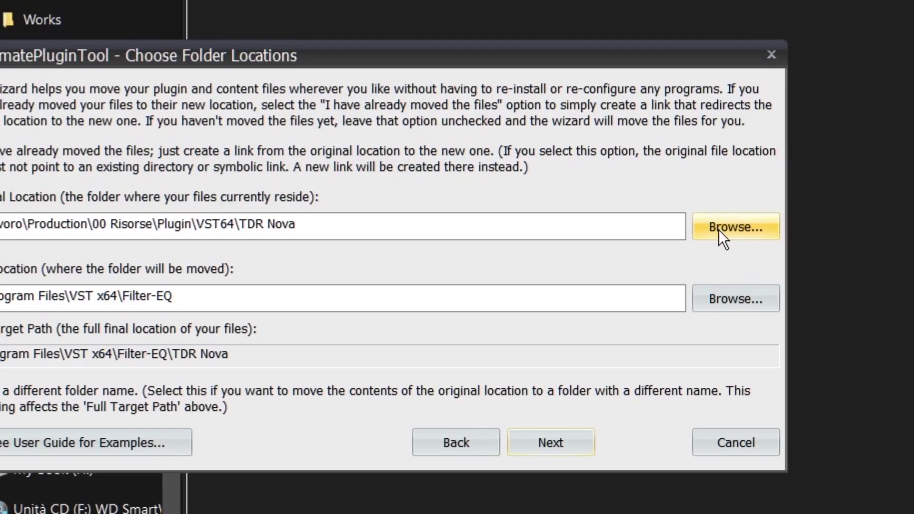
- Verify TDR Nova inside VST64 in the folder browser and try to relocate it to C:\Program Files\VST x64\Filter-EQ
click(826, 288)
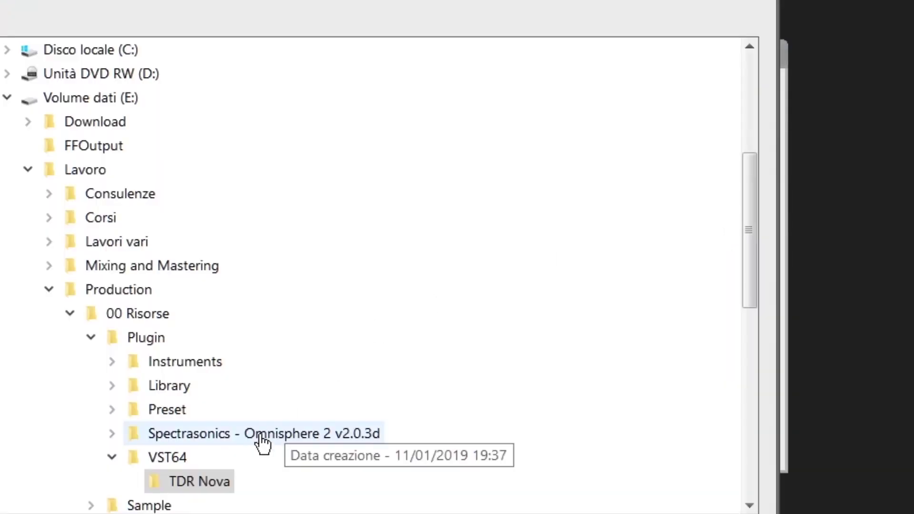
scroll(262, 443, down, 2)
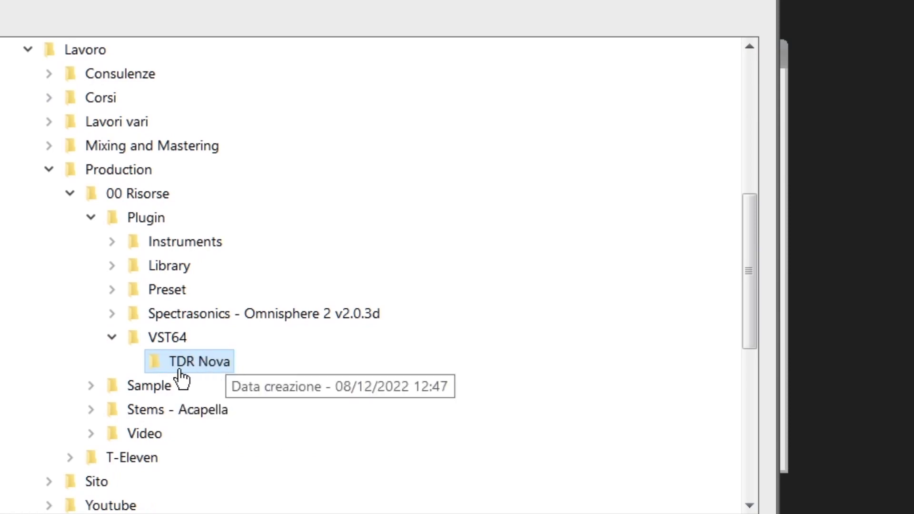
key(Return)
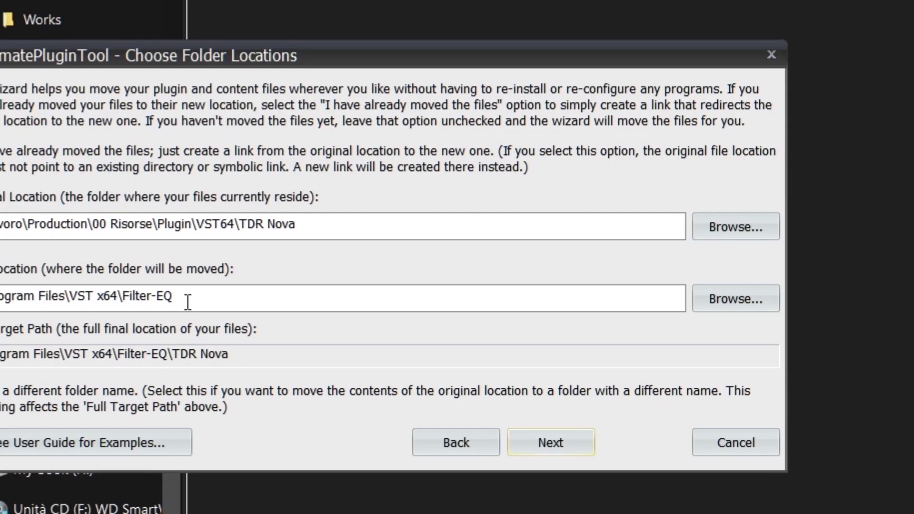
click(517, 453)
click(422, 322)
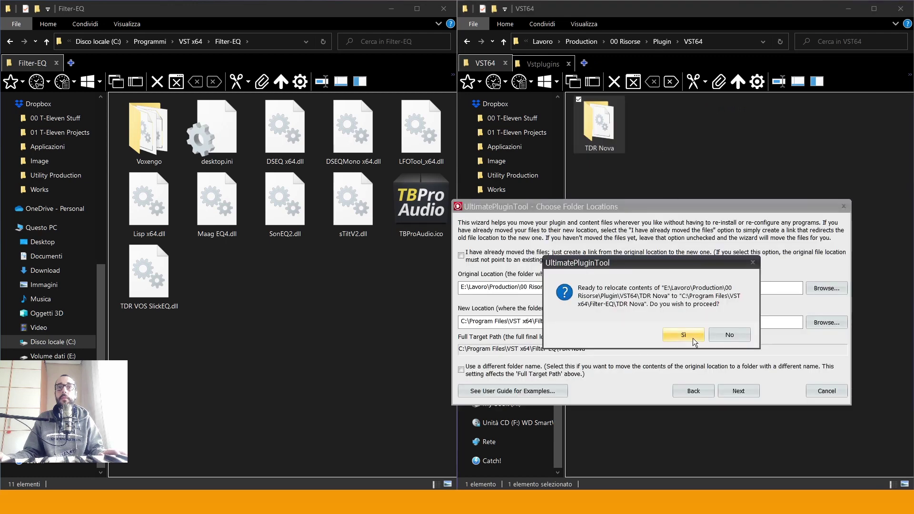
click(693, 338)
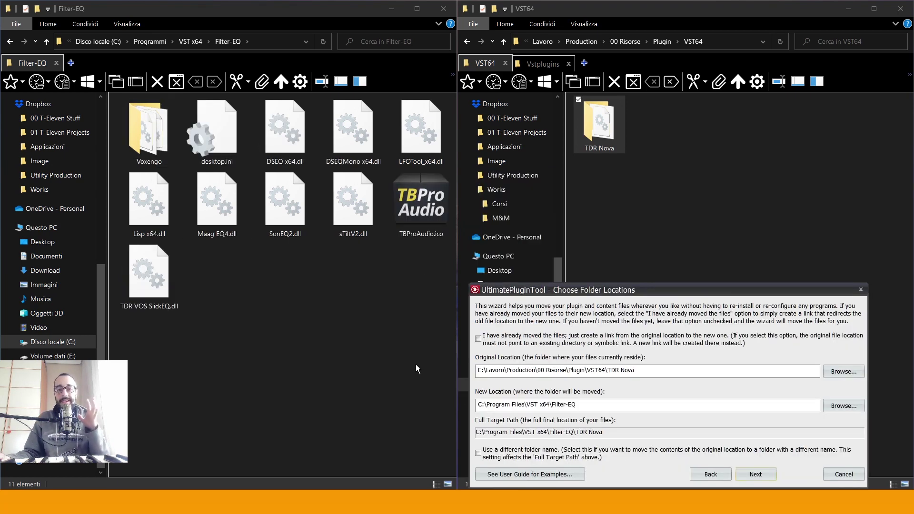
- Clear both the original location and the new location in the relocation wizard
drag(512, 294, 508, 225)
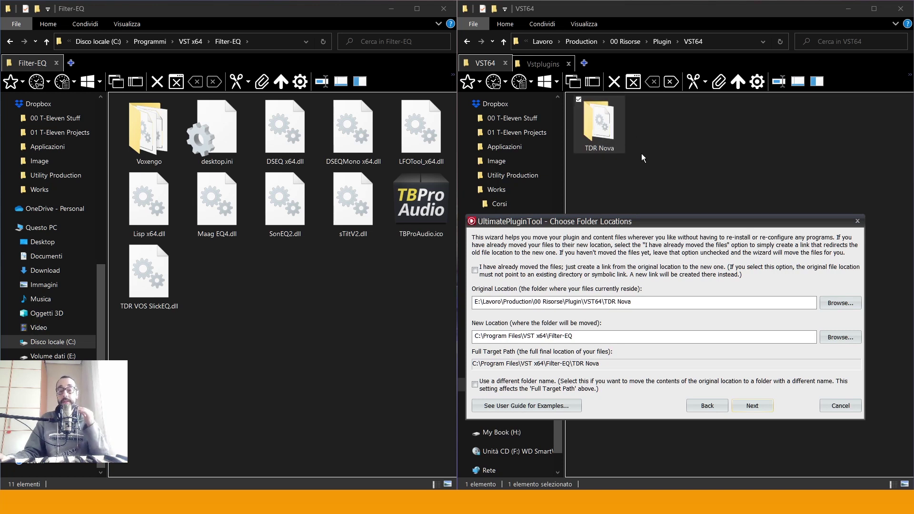
click(322, 259)
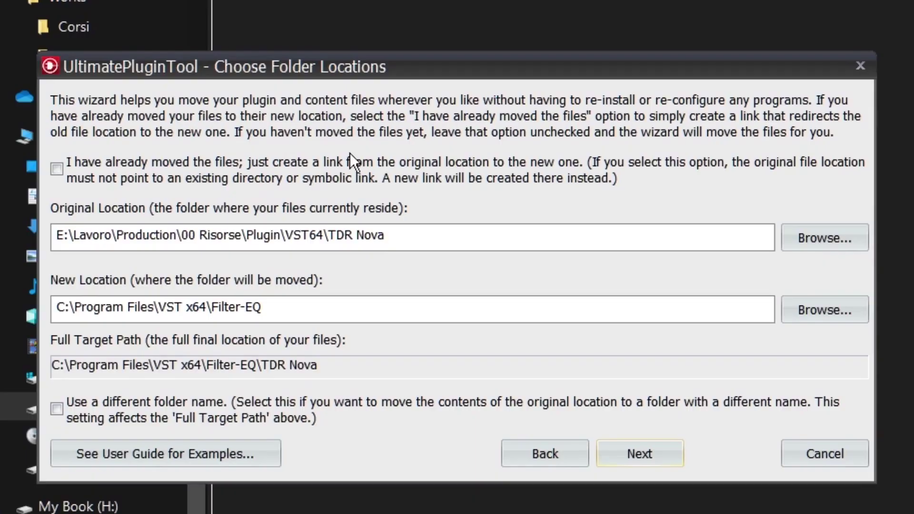
drag(454, 235, 56, 236)
key(BackSpace)
drag(284, 319, 57, 308)
key(BackSpace)
click(90, 237)
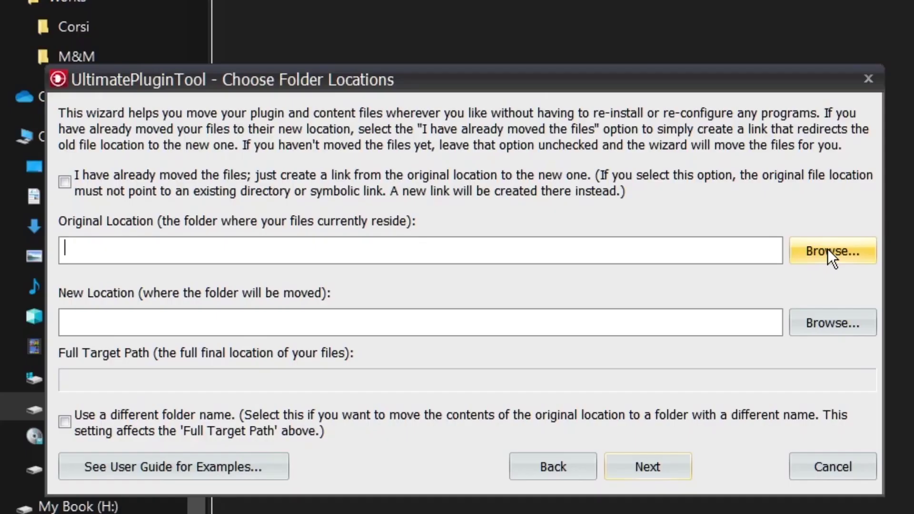
- Browse to Filter-EQ under VST x64 on drive C and set the original location to C:\Program Files\VST x64\Filter-EQ
click(860, 310)
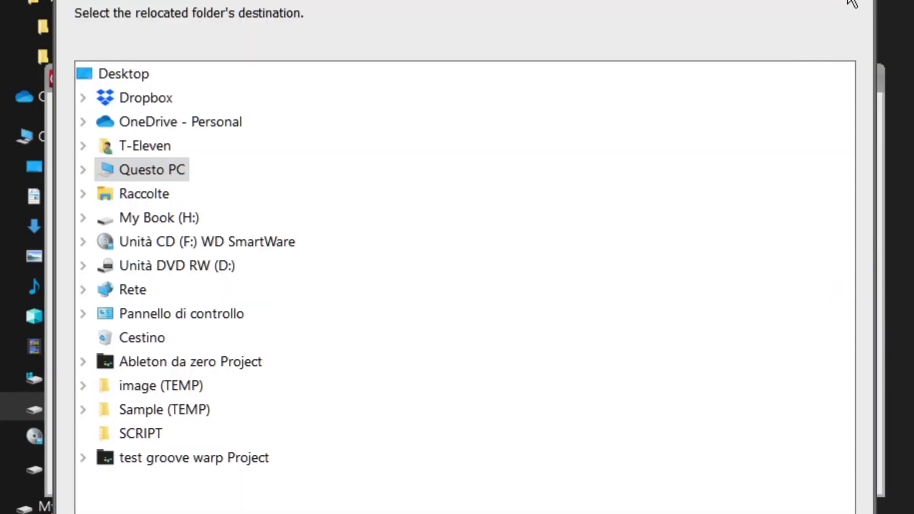
click(83, 169)
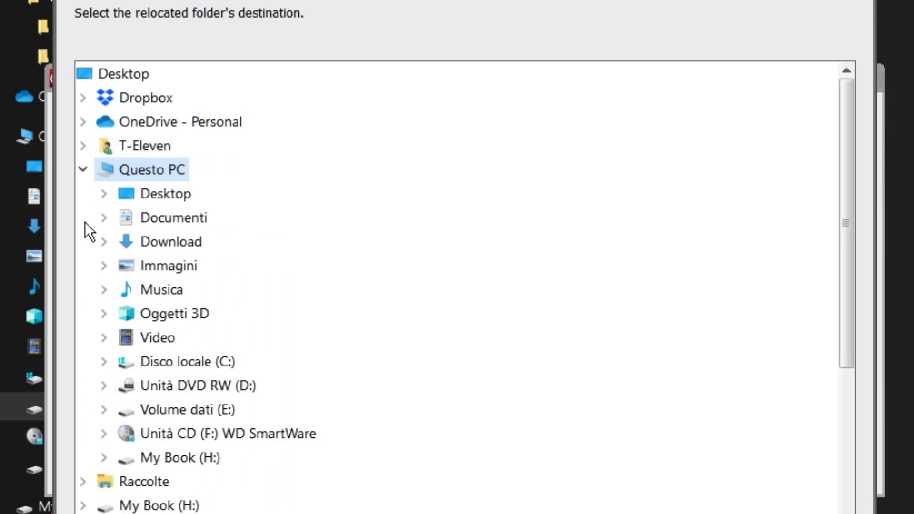
click(104, 362)
click(191, 315)
scroll(286, 342, down, 8)
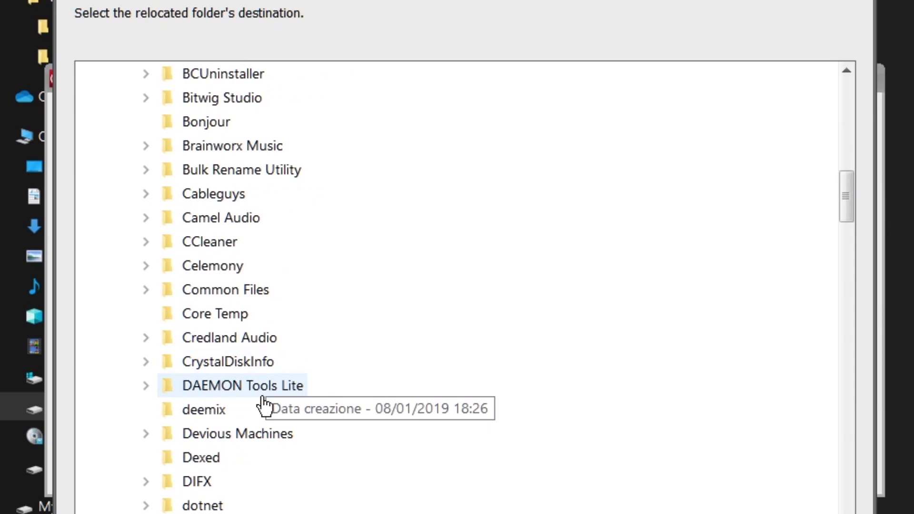
scroll(246, 431, down, 20)
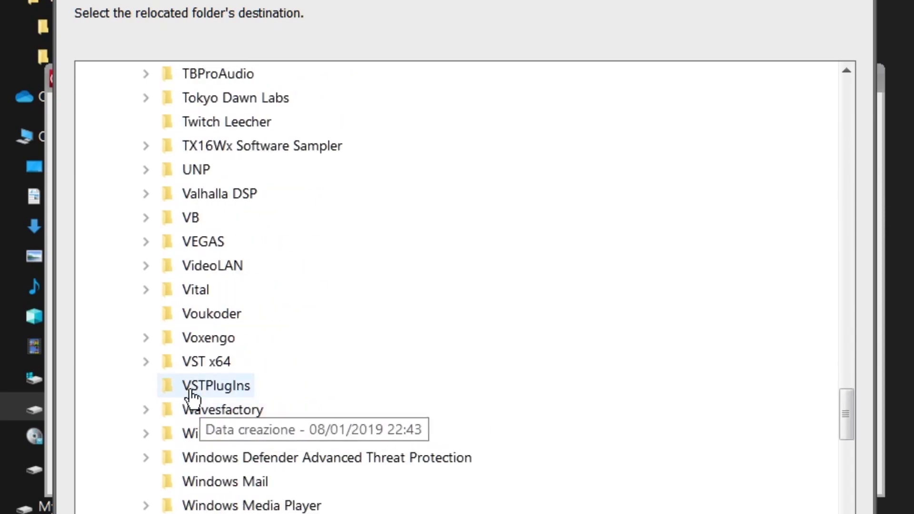
click(200, 368)
click(257, 434)
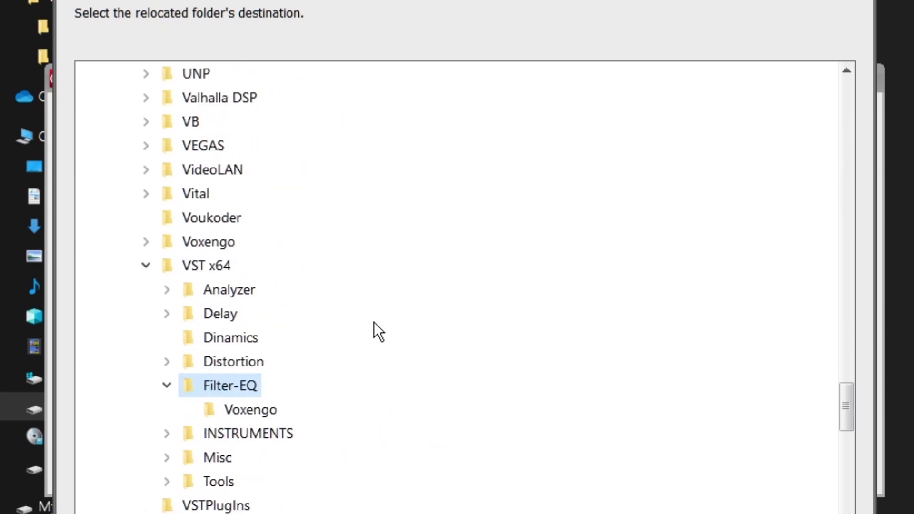
scroll(366, 333, down, 2)
click(634, 505)
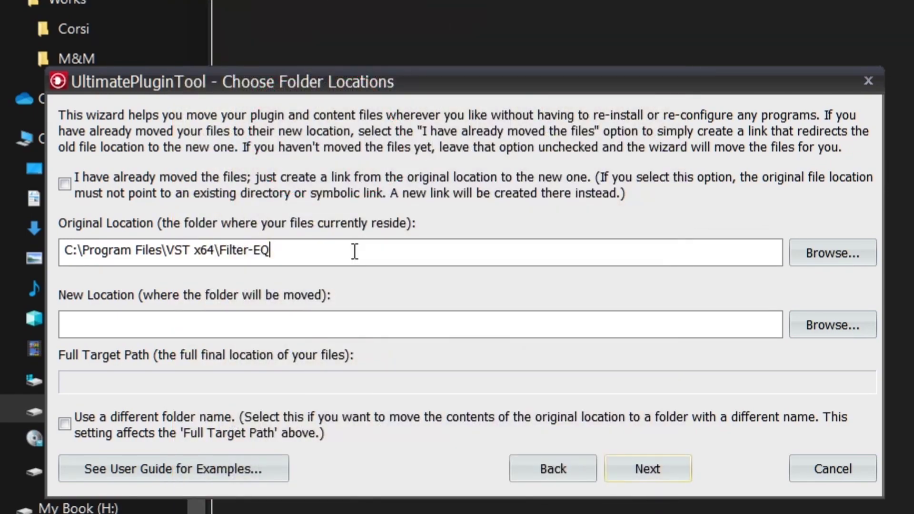
- Complete the original location as C:\Program Files\VST x64\Filter-EQ\TDR Nova and browse to E:\Lavoro\Production\00 Risorse\Plugin\VST64 for the new location
text(\)
text(TDR Nova)
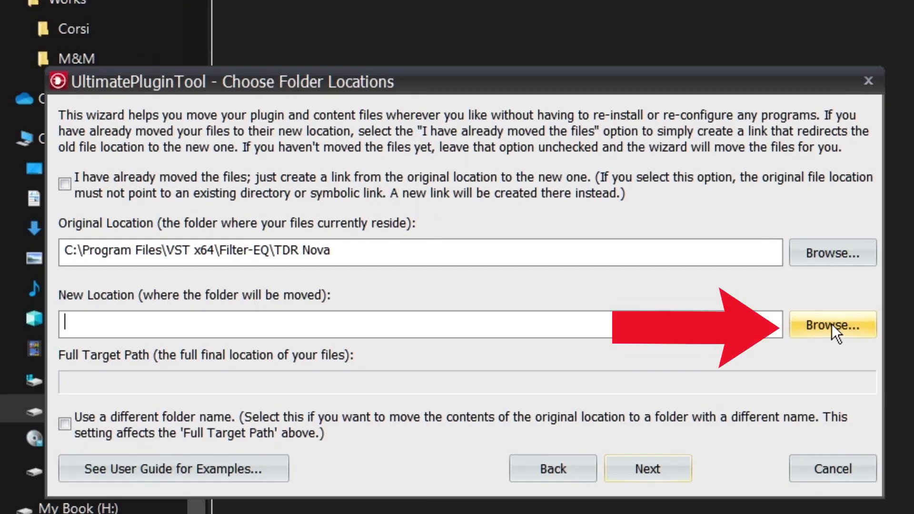
click(832, 324)
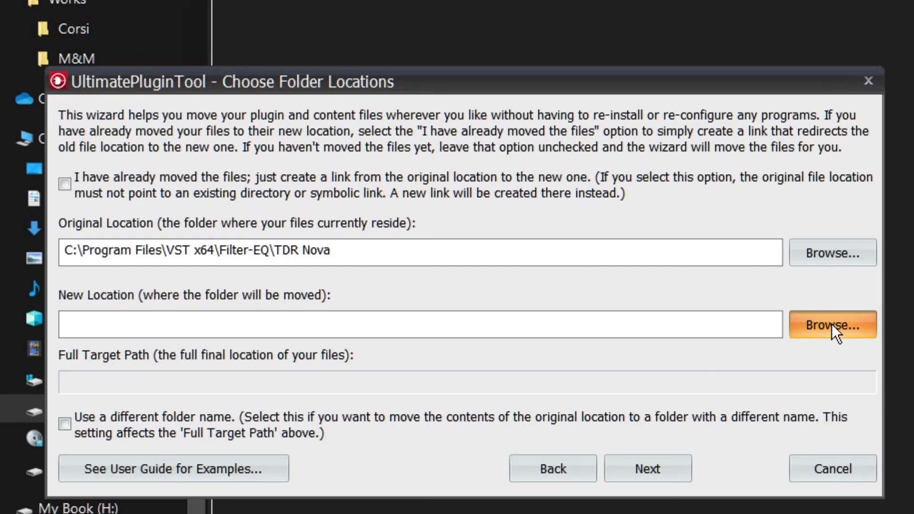
click(85, 171)
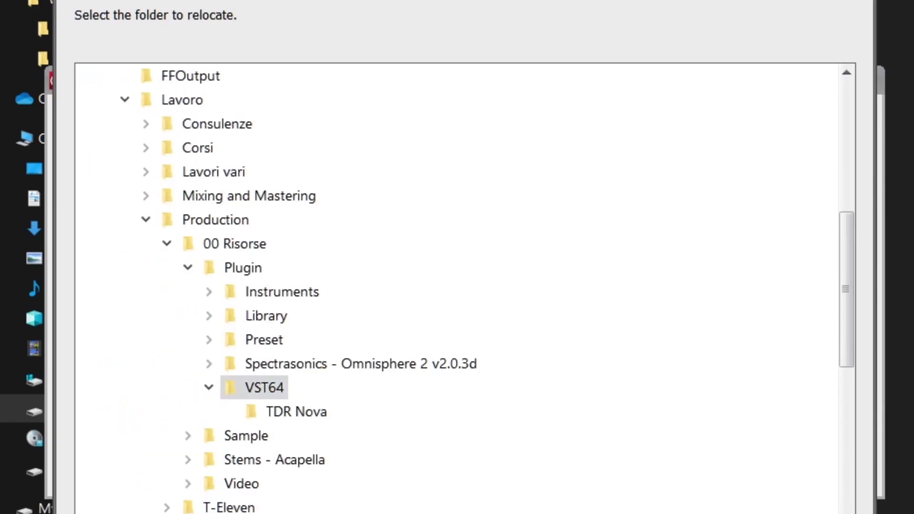
key(Return)
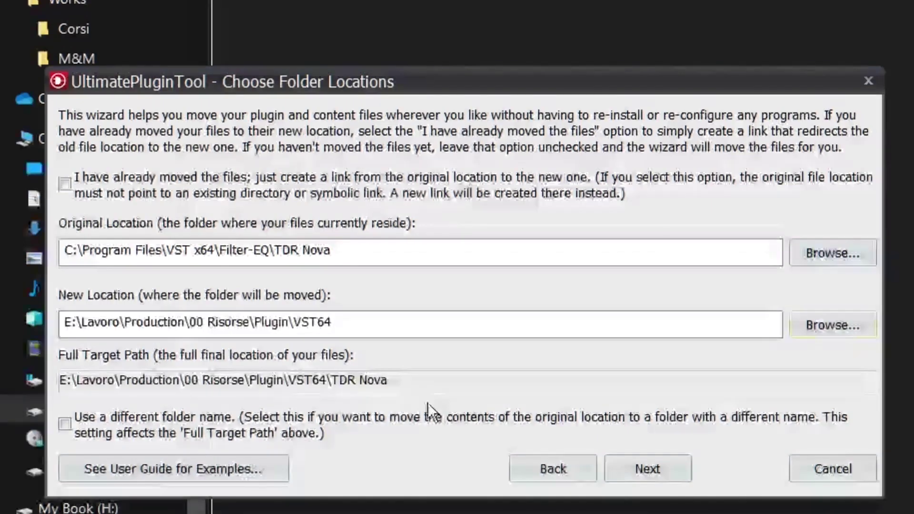
click(330, 323)
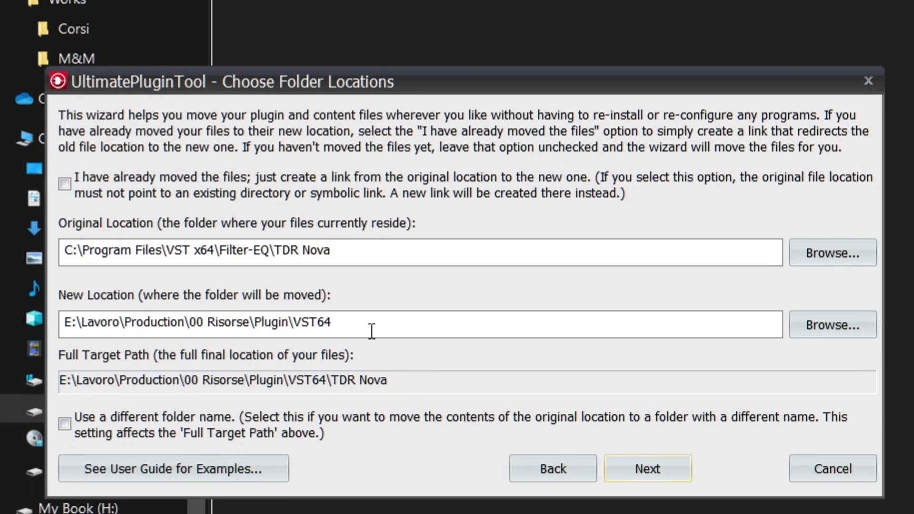
drag(332, 250, 274, 242)
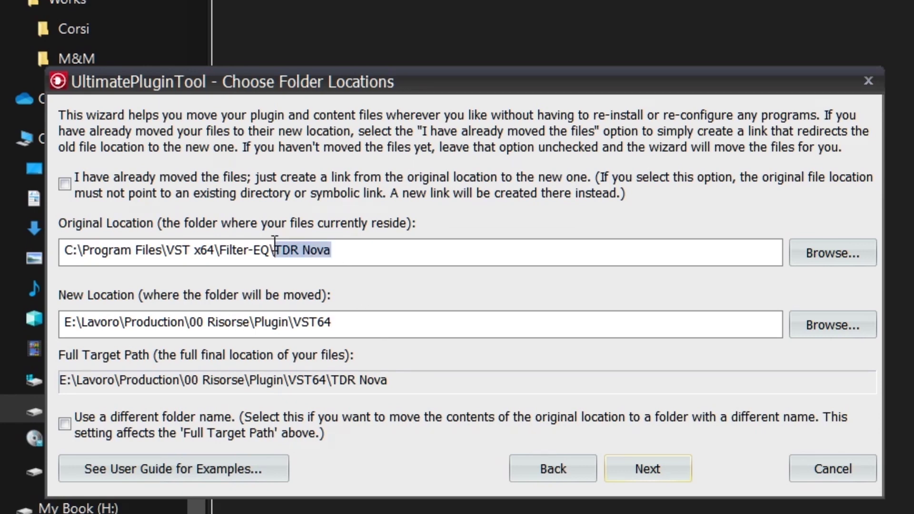
click(353, 321)
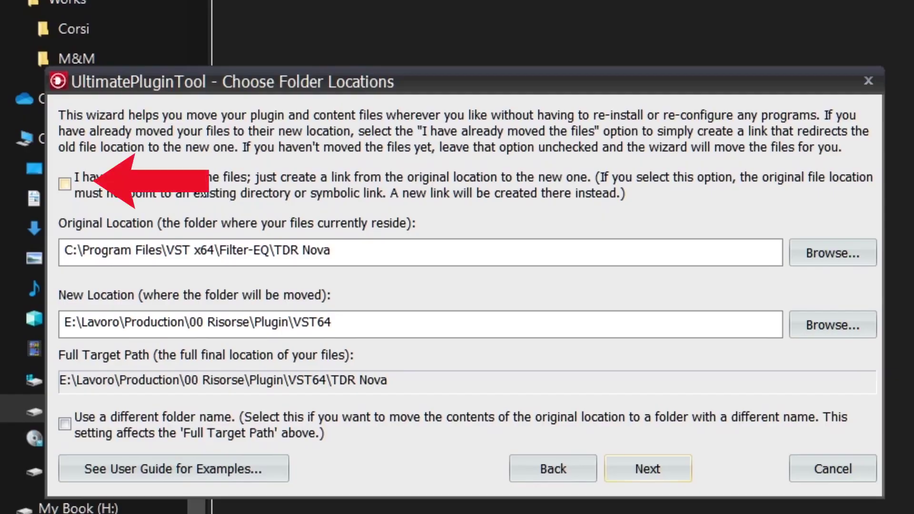
- Enable the option for already moved files and create the link from TDR Nova in Filter-EQ to TDR Nova in VST64
click(74, 182)
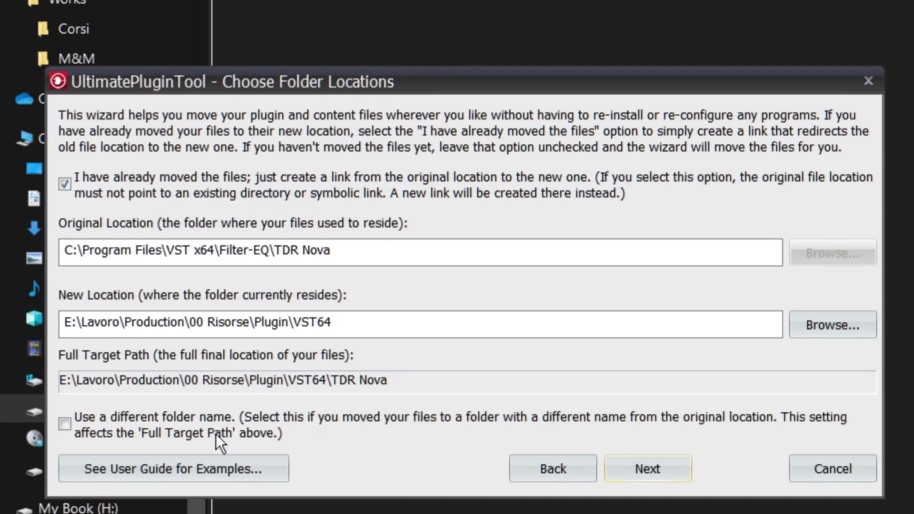
click(661, 470)
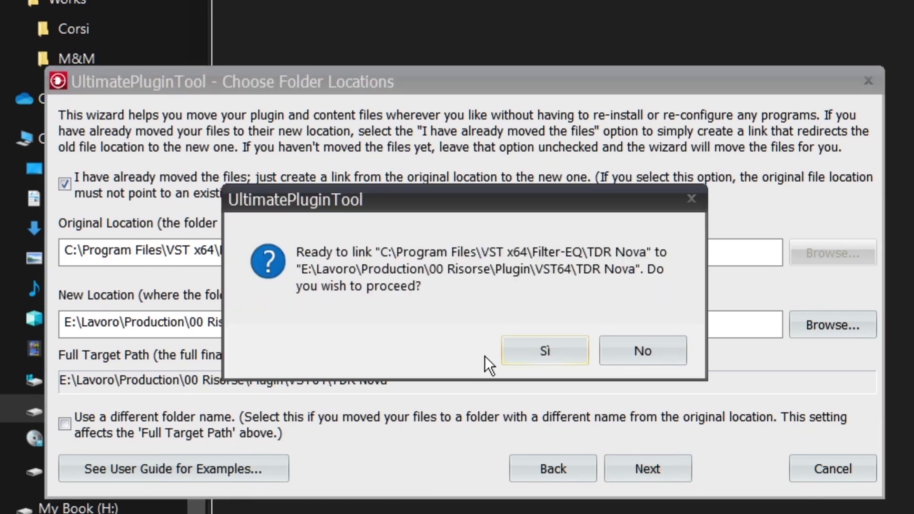
click(523, 353)
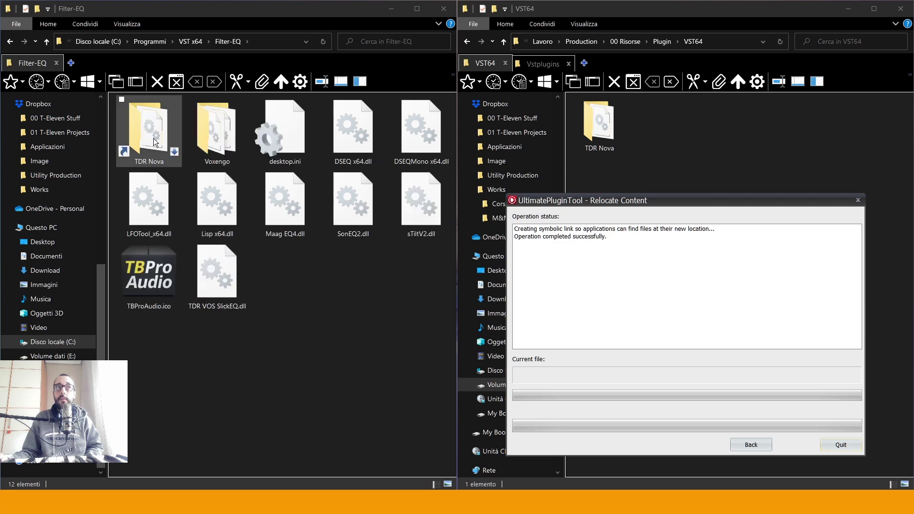
- Check the linked TDR Nova folder in Filter-EQ and return the wizard to its folder location page
click(154, 142)
click(750, 444)
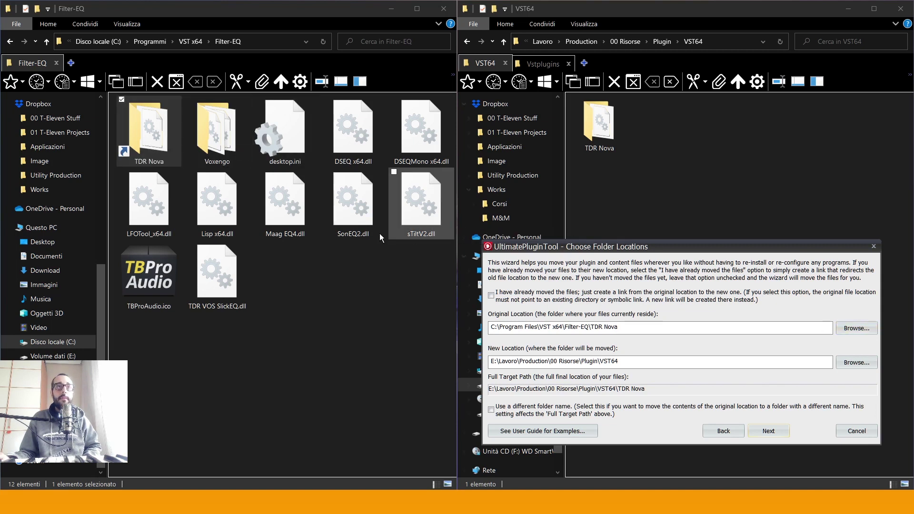
click(145, 128)
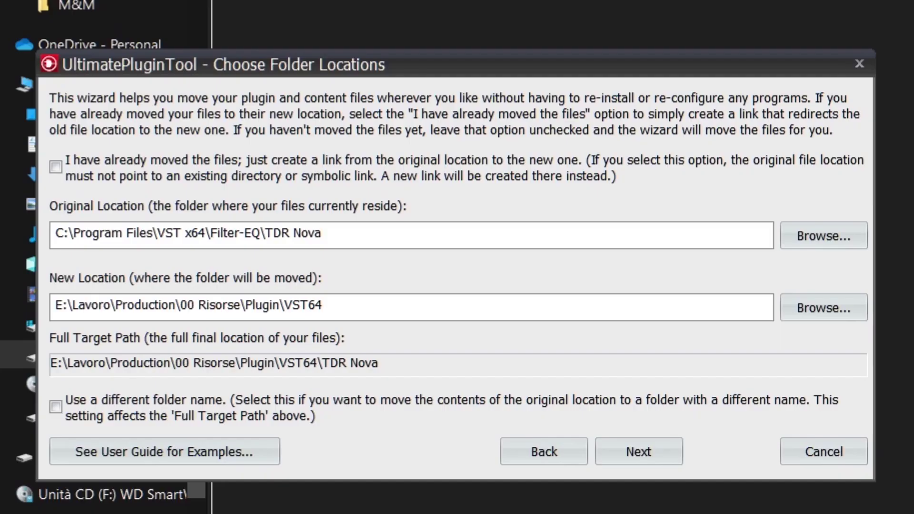
- Browse to Filter-EQ\TDR Nova as the original location and to E:\Lavoro\Production\00 Risorse\Plugin\VST64 as the new location
click(796, 228)
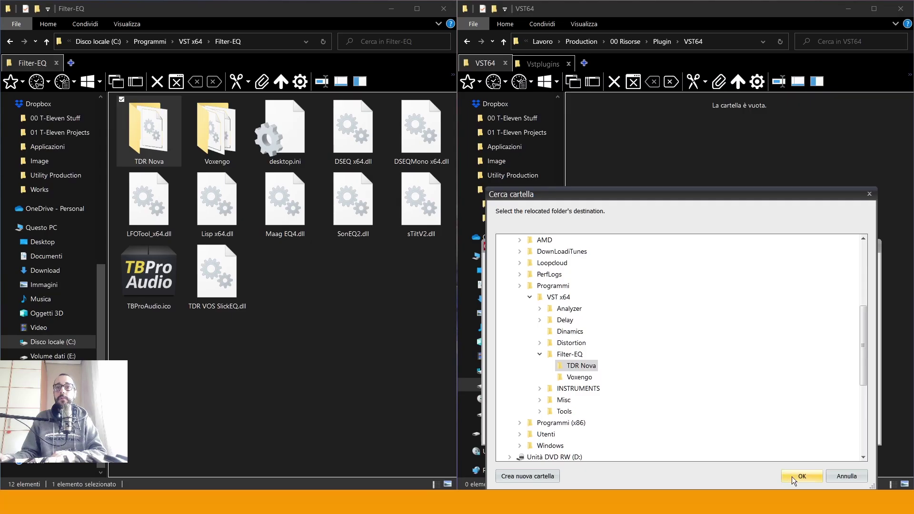
click(794, 479)
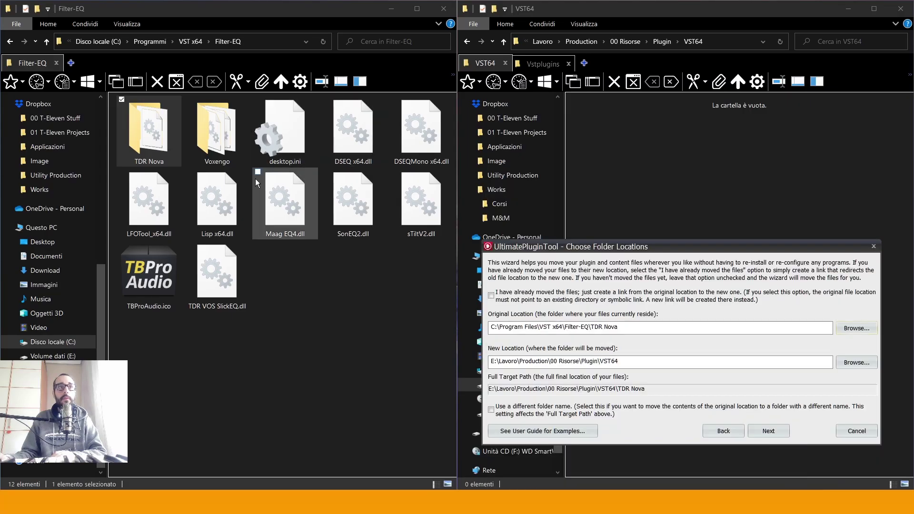
click(588, 361)
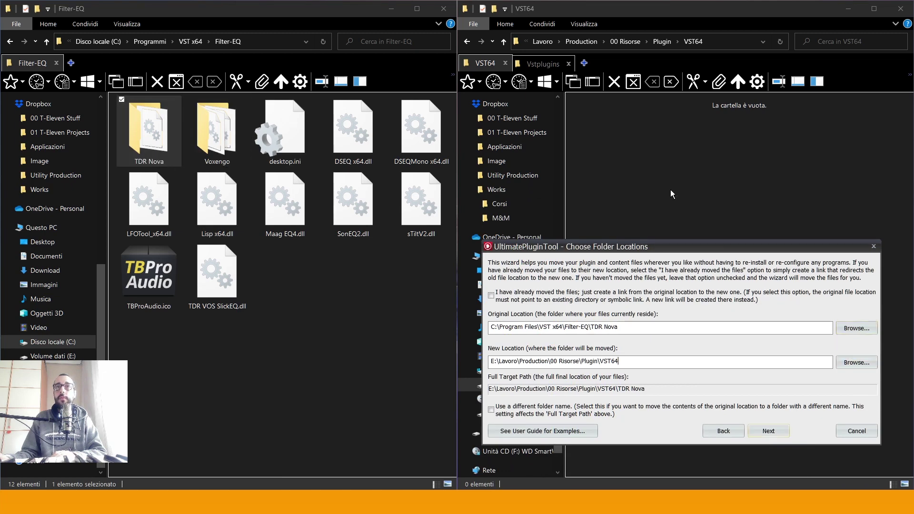
click(854, 363)
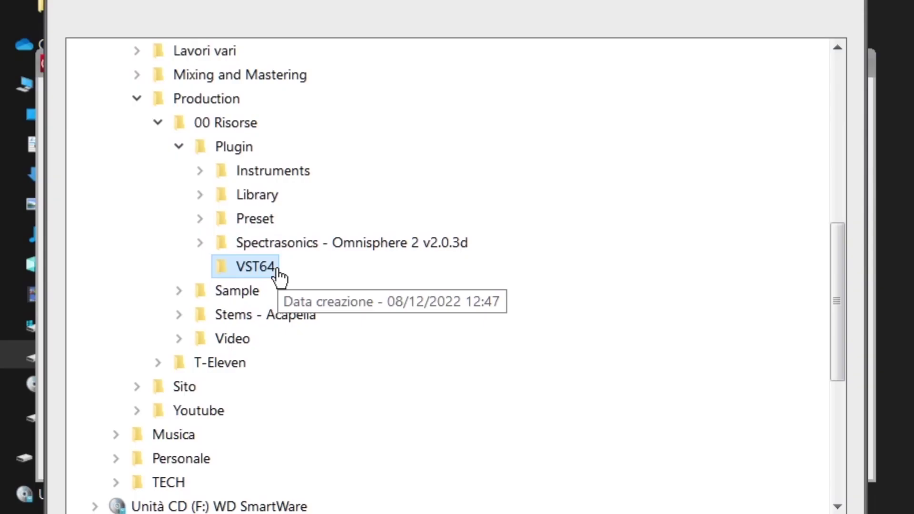
key(Return)
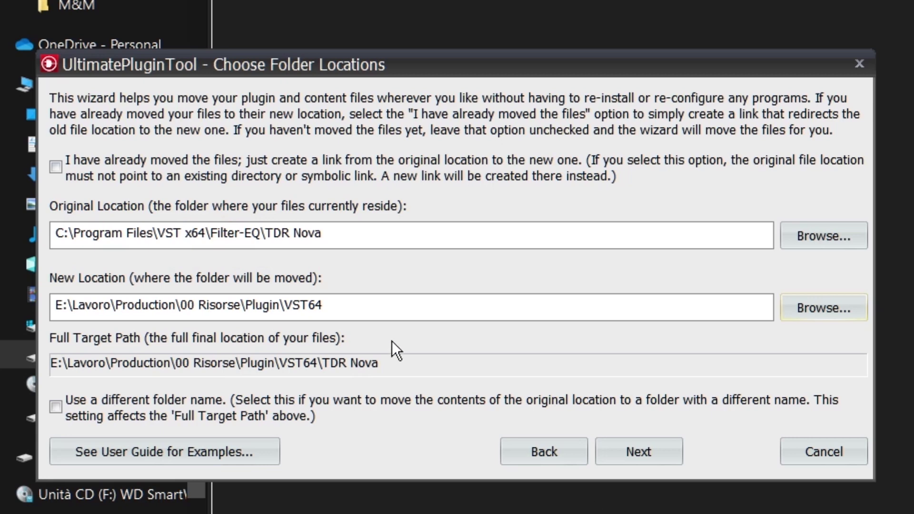
- Enable the different folder name option and relocate the TDR Nova contents to E:\Lavoro\Production\00 Risorse\Plugin\VST64\TDR Nova che ho spostato
click(166, 396)
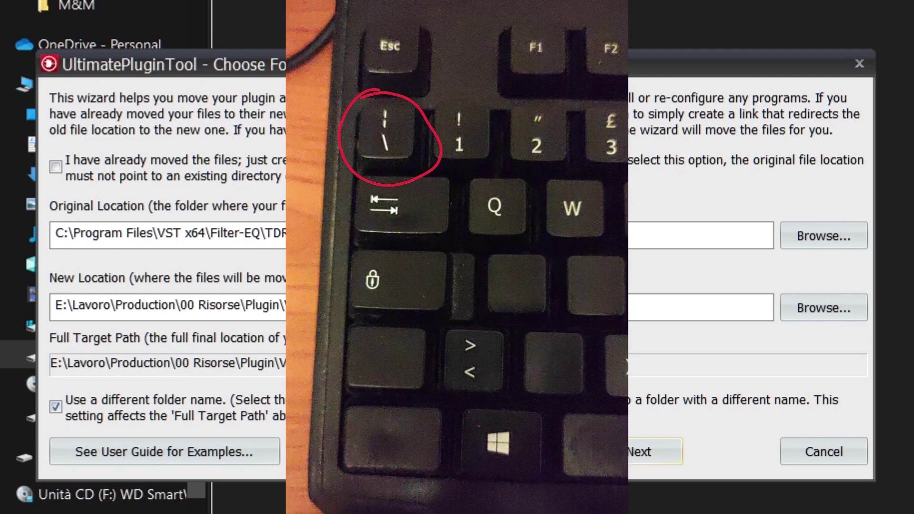
text(T)
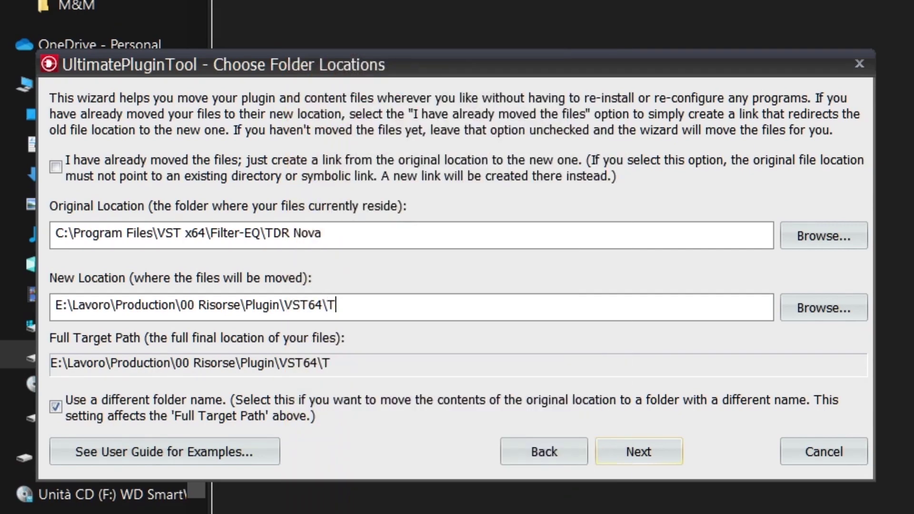
text(DR Nova)
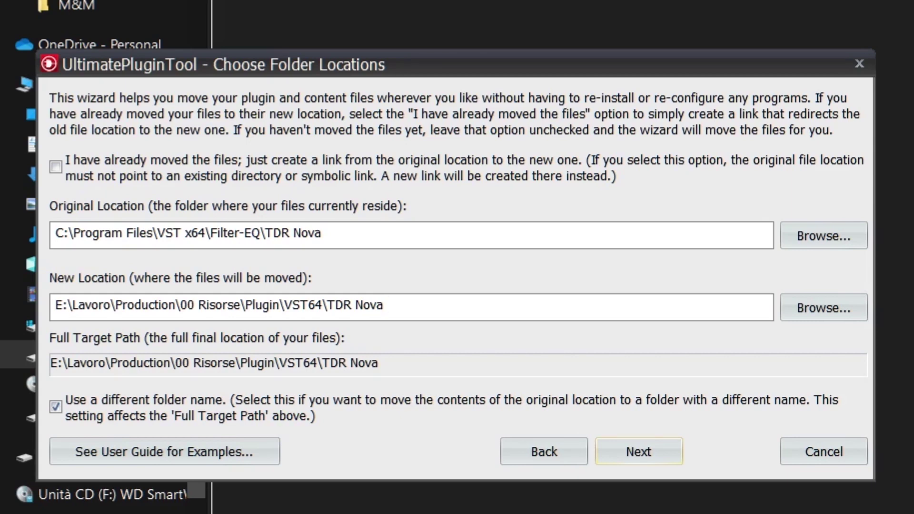
text(che ho spostato)
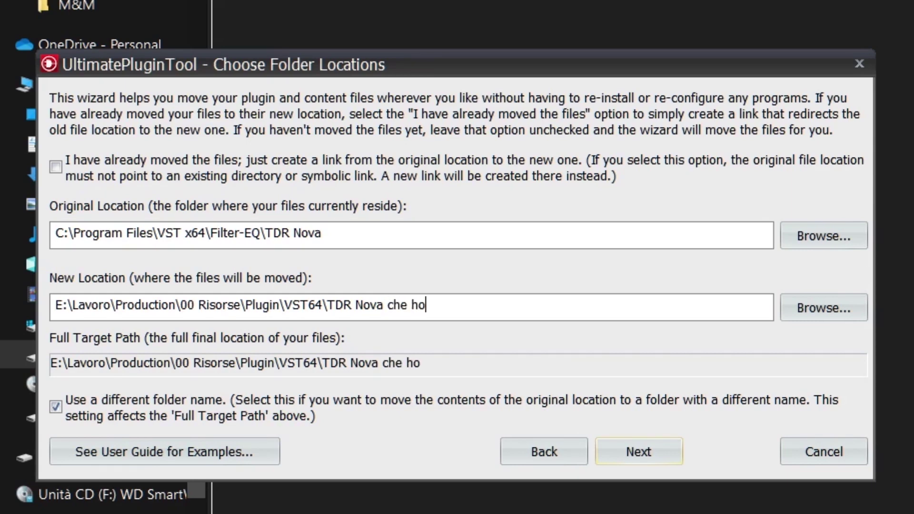
click(637, 453)
click(486, 335)
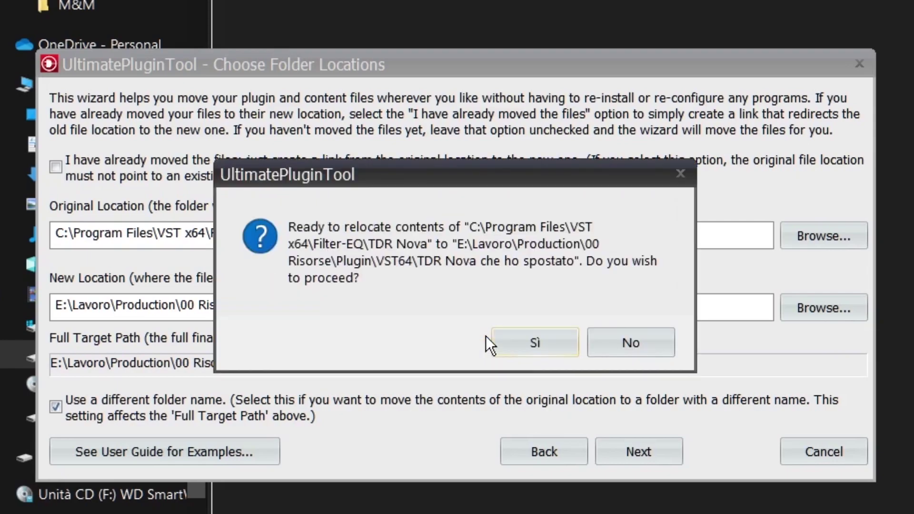
click(536, 339)
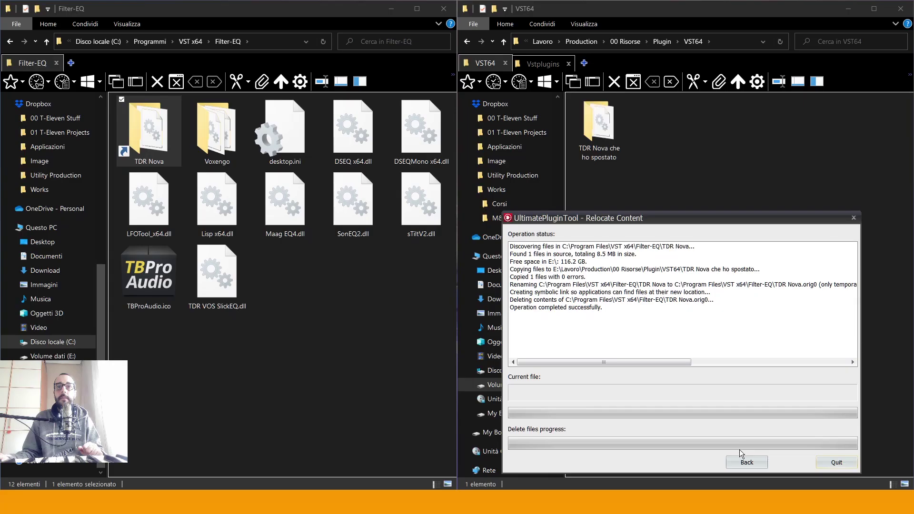
- Inspect the contents of the TDR Nova che ho spostato folder in VST64 and return to VST64
click(592, 509)
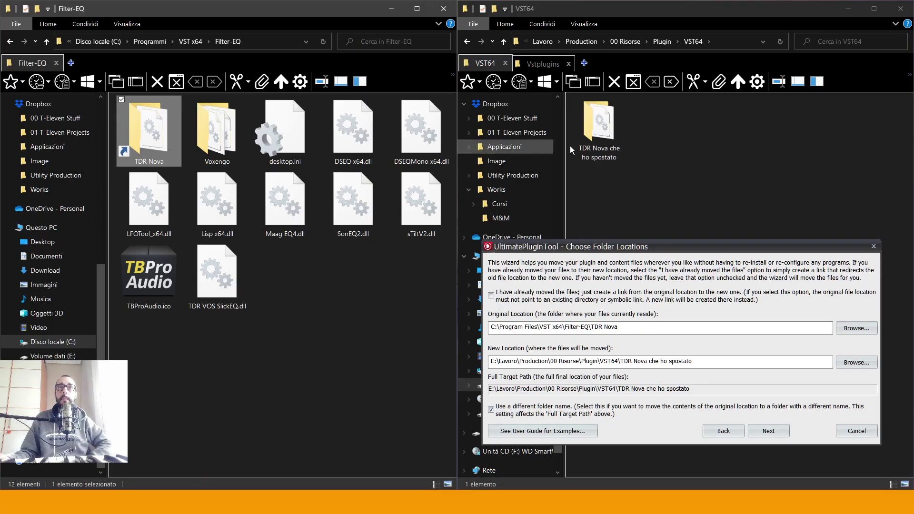
click(612, 131)
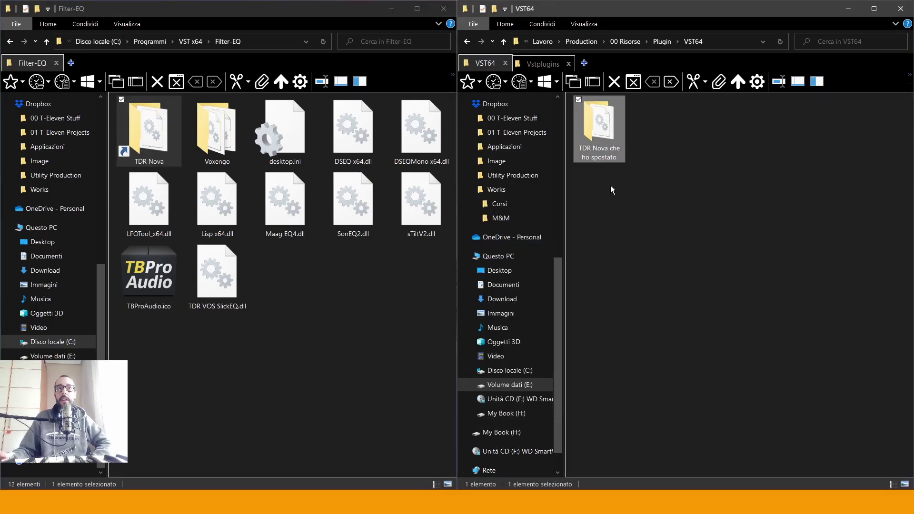
double_click(591, 138)
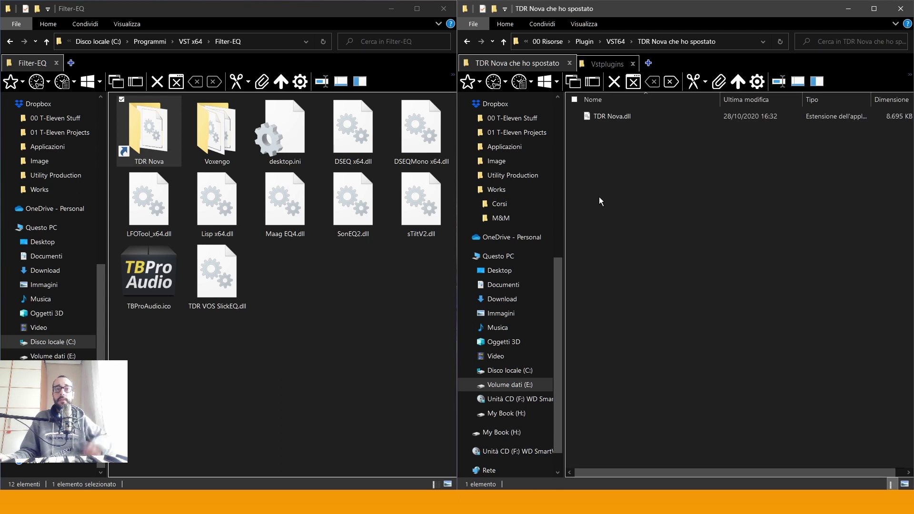
key(alt+Left)
drag(601, 143, 633, 241)
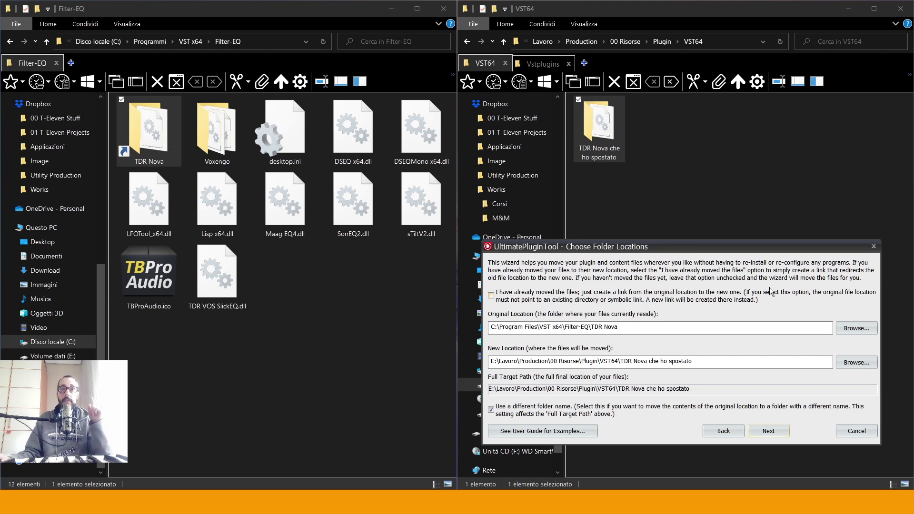
- Disable the different folder name option and clear both the original and new locations in the wizard
click(612, 410)
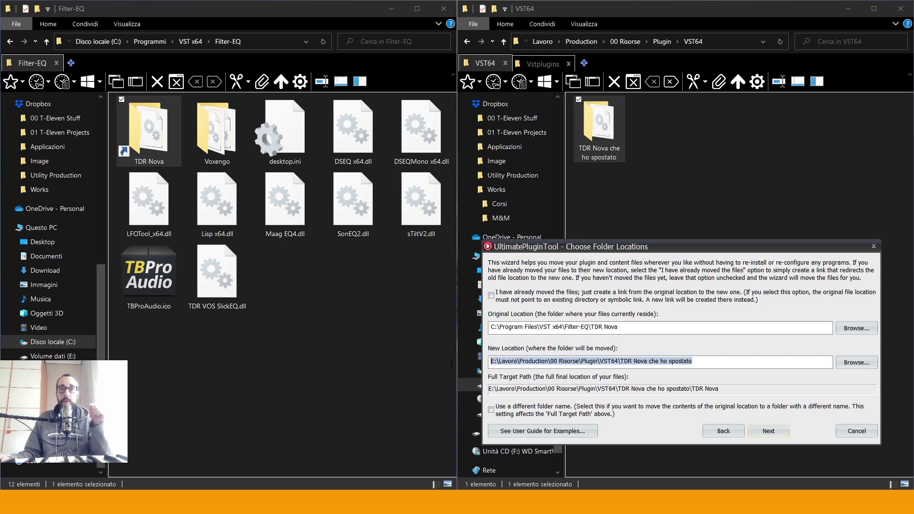
key(BackSpace)
key(shift+Tab)
key(shift+Tab)
key(BackSpace)
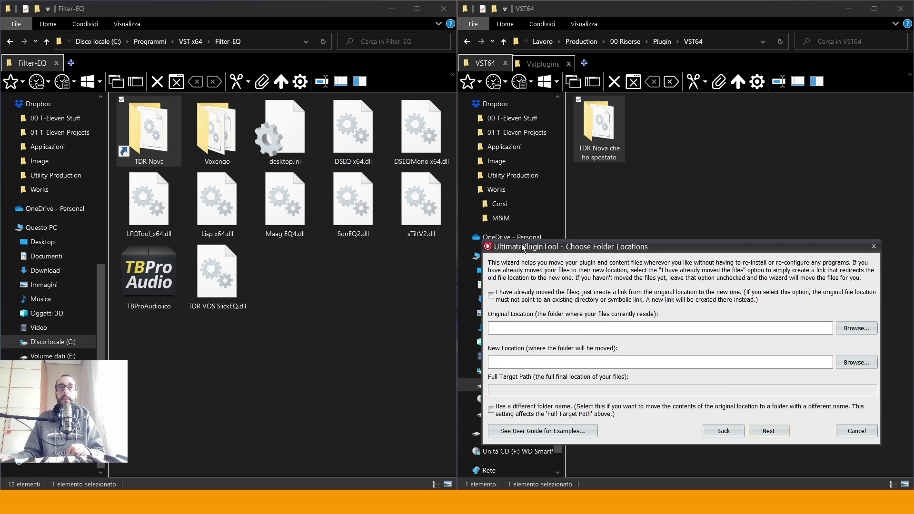
- Show the Vstplugins folder beside Filter-EQ to compare its plugin files with the TDR Nova folder
click(543, 63)
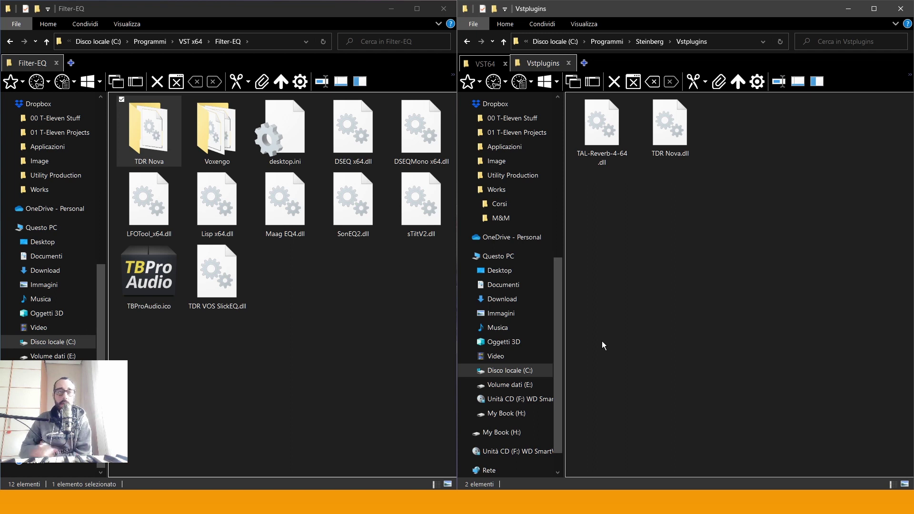
drag(162, 136, 350, 343)
click(350, 343)
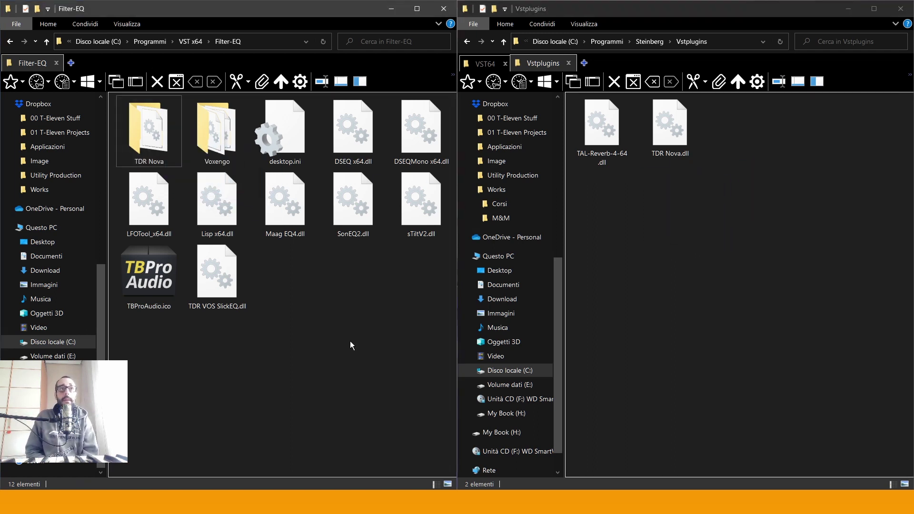
right_click(148, 135)
click(295, 270)
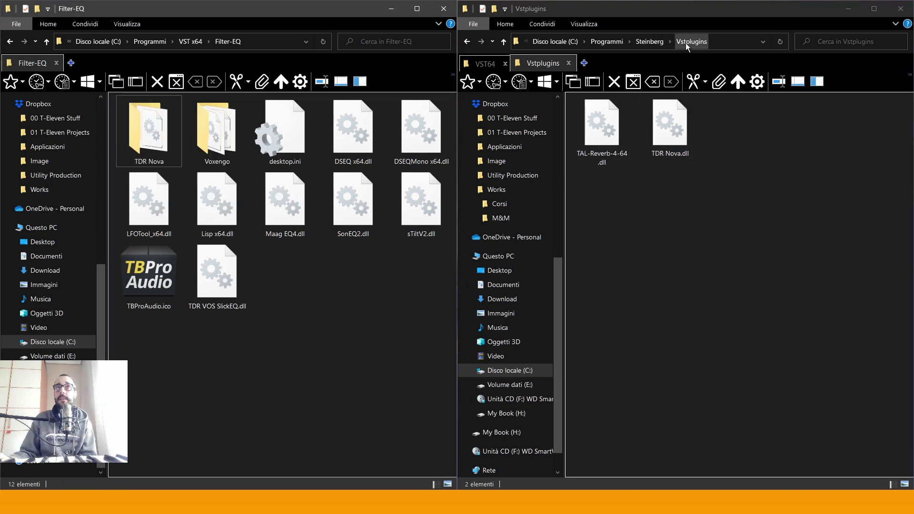
- Go up to the Steinberg folder, reopen its Vstplugins folder and examine the TDR Nova.dll file
click(649, 41)
click(628, 326)
click(620, 120)
double_click(621, 120)
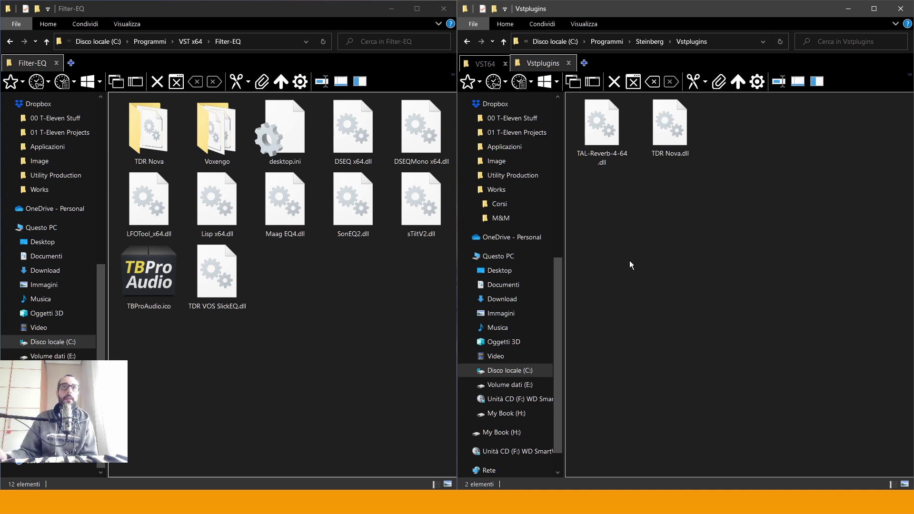
click(668, 143)
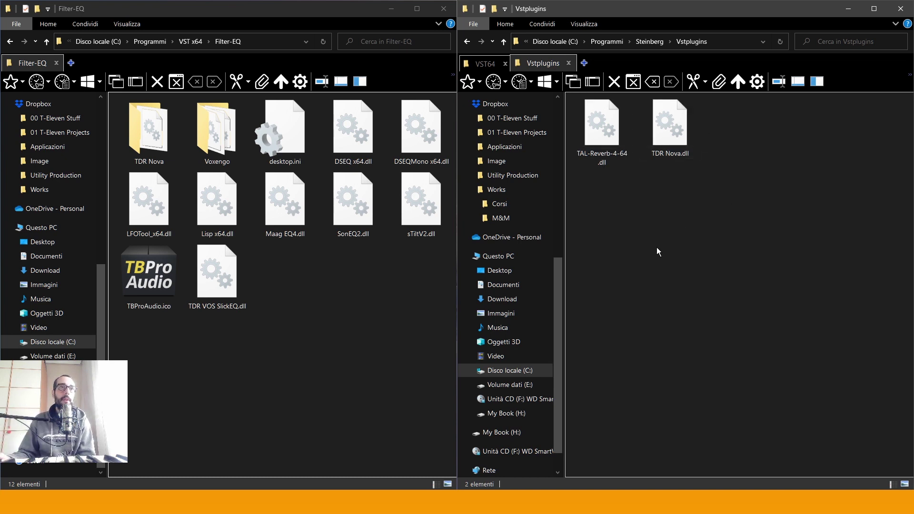
- Open the Voxengo folder inside Filter-EQ to view its plugin files
double_click(224, 155)
drag(219, 162, 150, 116)
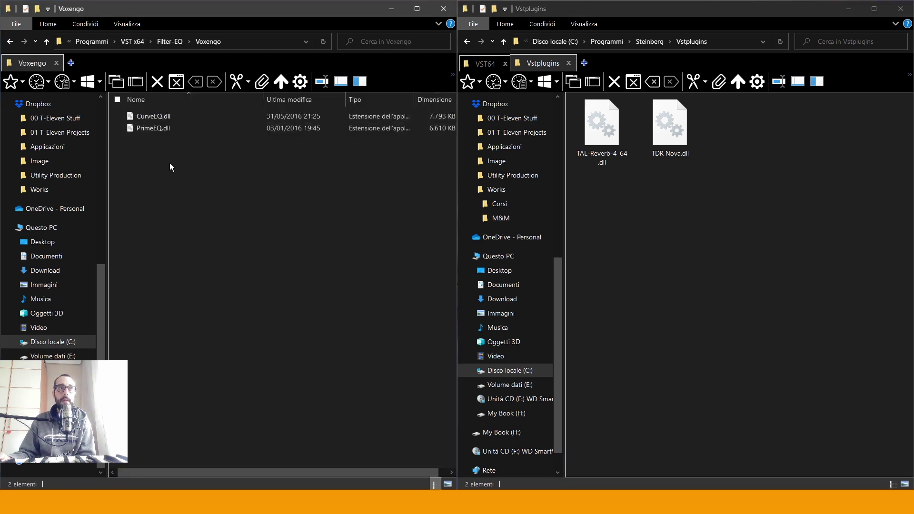
- Return to the Filter-EQ folder and create a shortcut to its Voxengo folder inside Steinberg's Vstplugins folder
key(BackSpace)
drag(219, 150, 685, 246)
click(724, 304)
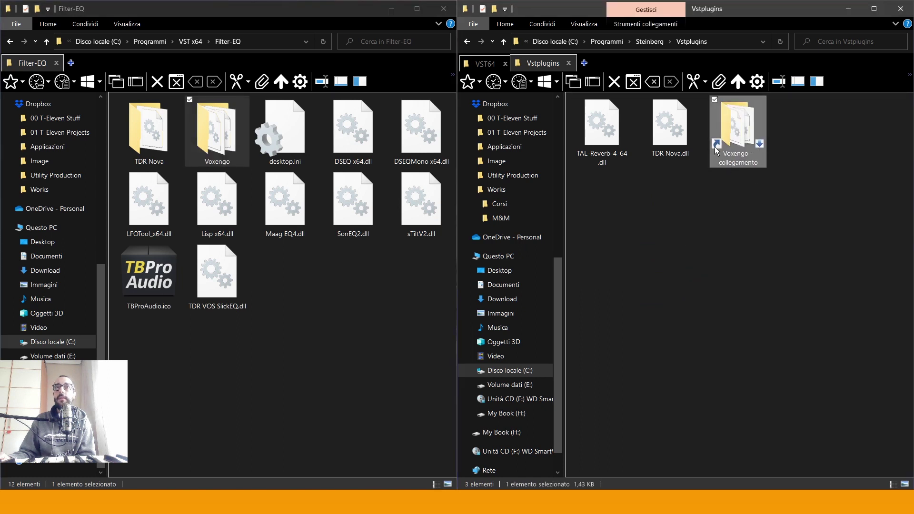
mouse_move(723, 146)
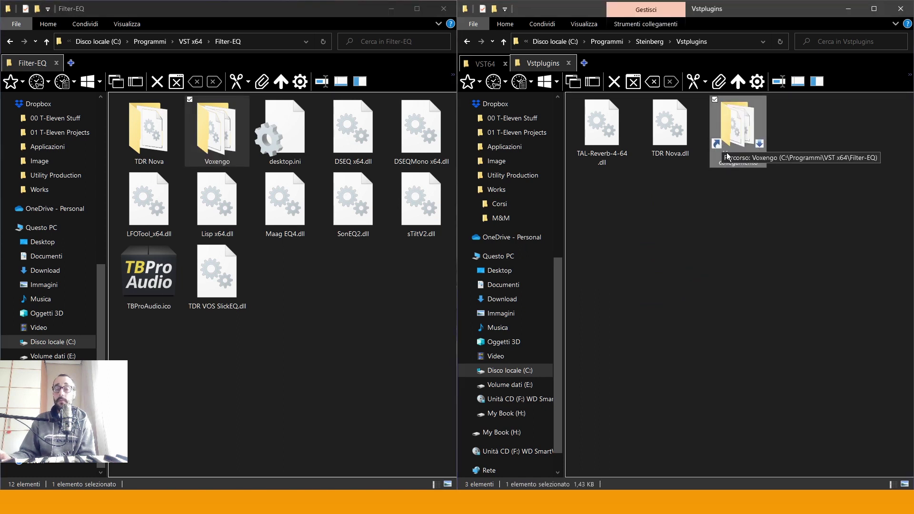
click(720, 206)
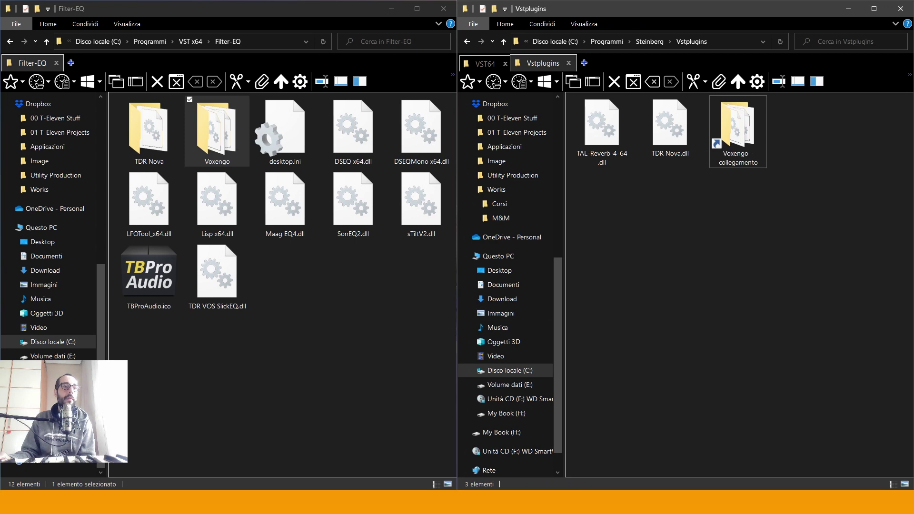
- Switch to Audacity and check its VST effects list for the Voxengo plugins, comparing it with the Vstplugins folder
key(super)
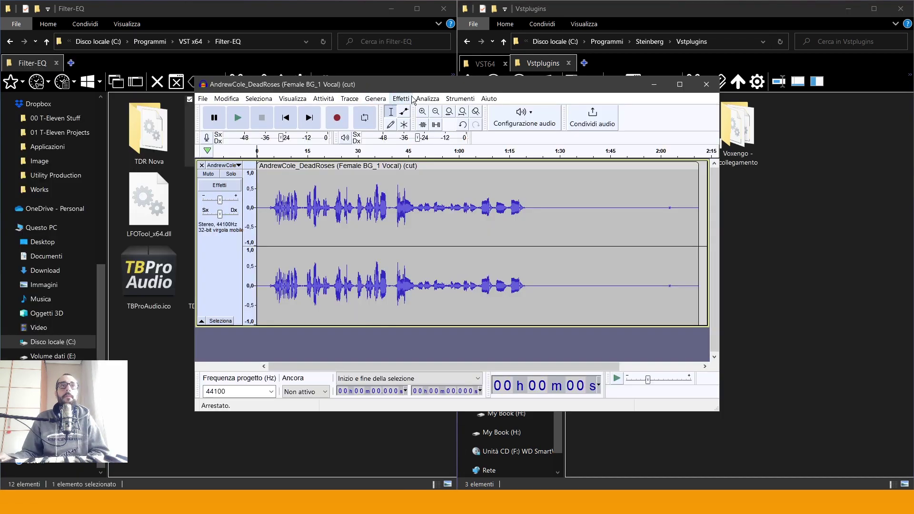
click(401, 99)
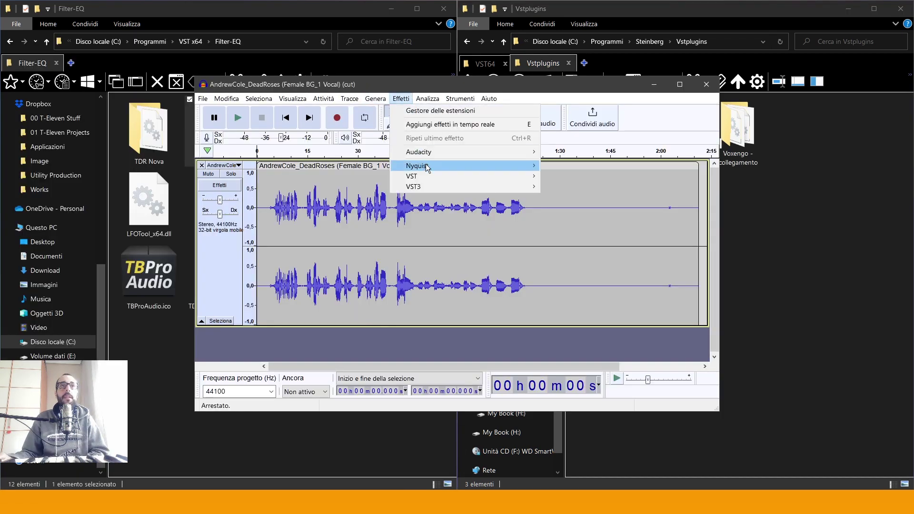
mouse_move(427, 177)
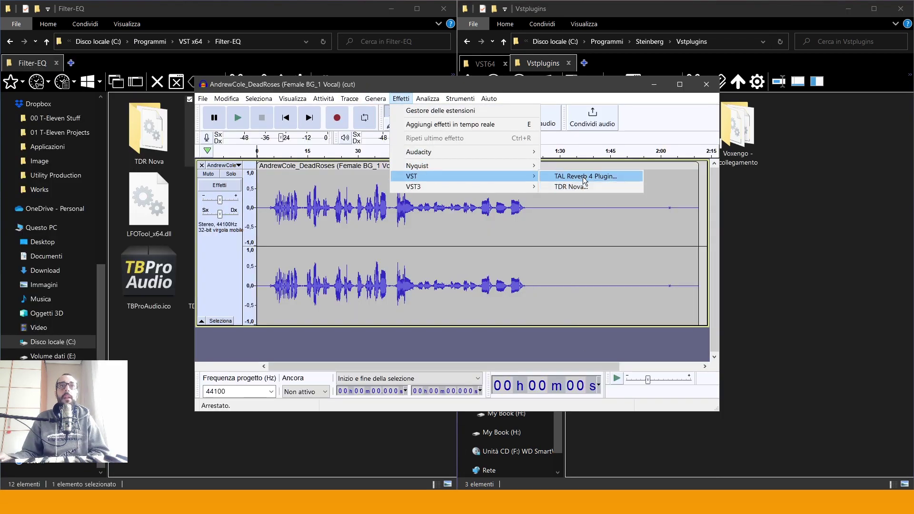
click(638, 95)
drag(638, 95, 607, 203)
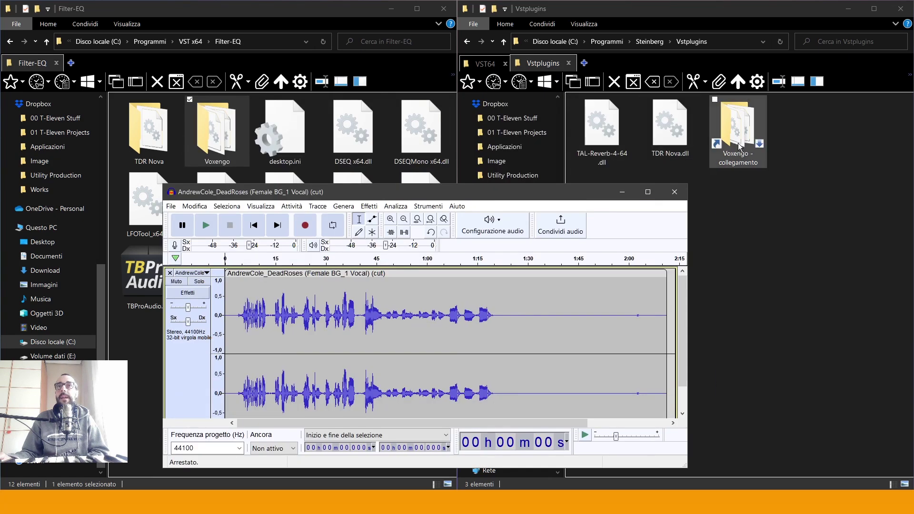
drag(530, 190, 524, 187)
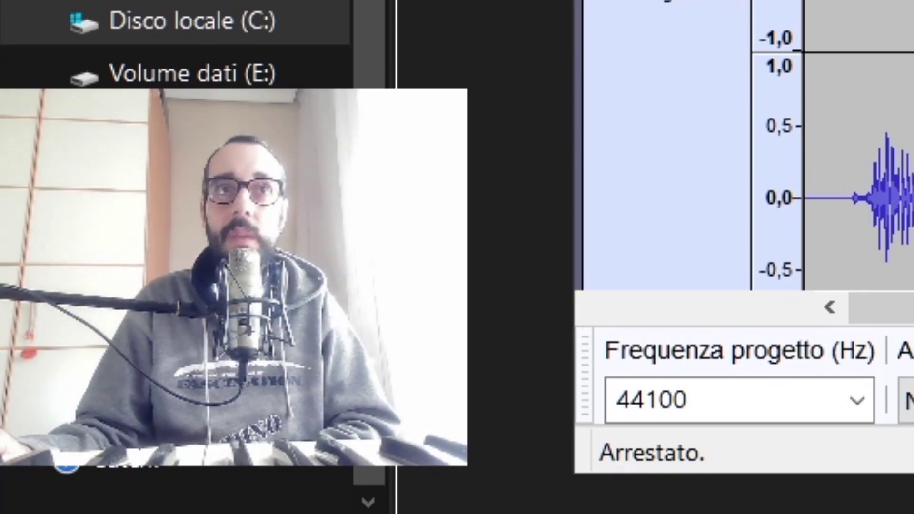
key(alt+Tab)
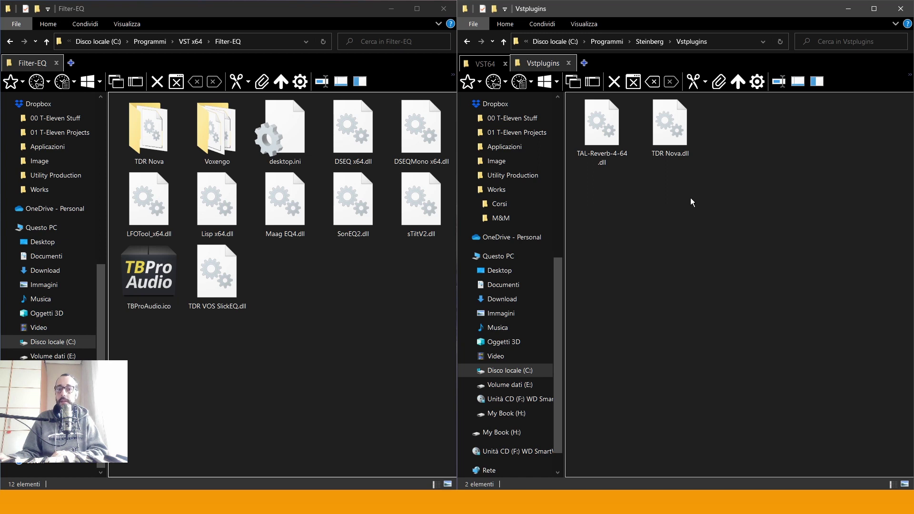
- Switch to UltimatePluginTool and start the wizard for relocating plugin content
click(163, 146)
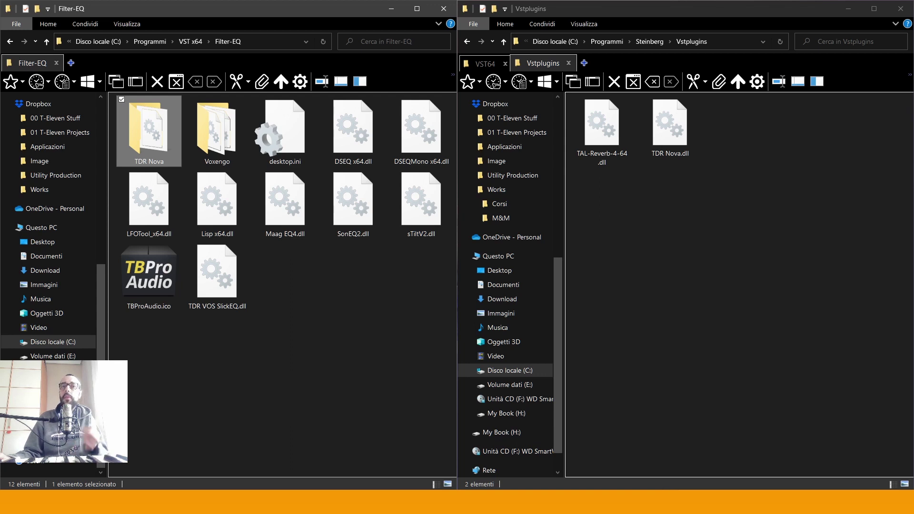
click(294, 307)
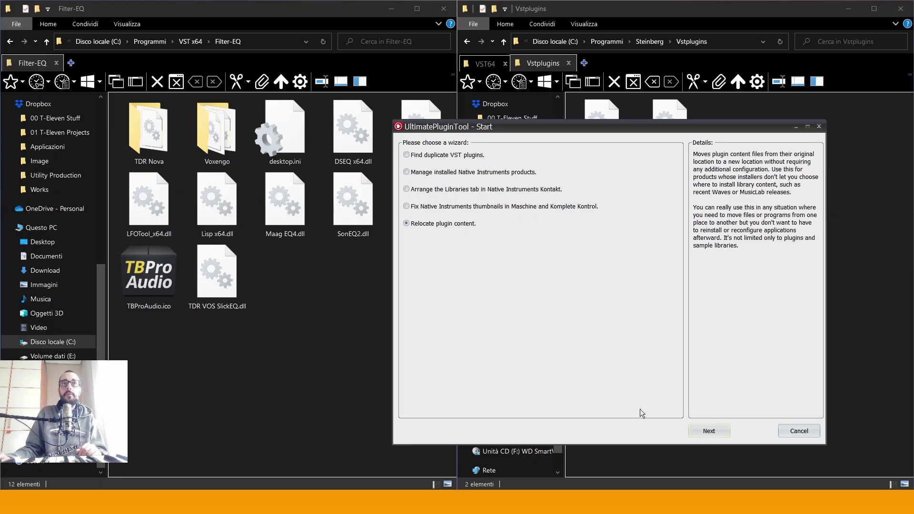
click(706, 431)
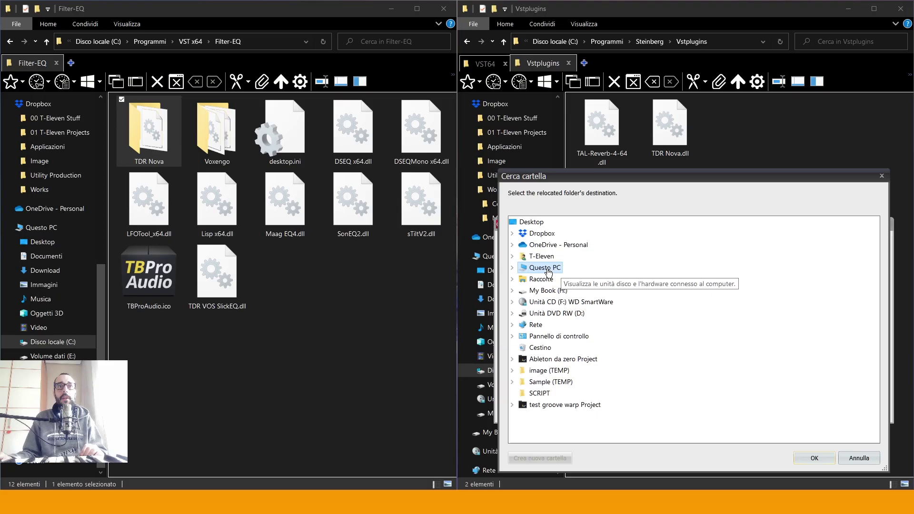
- Set the original location to the Voxengo folder in C:\Program Files\VST x64\Filter-EQ
click(513, 268)
click(522, 355)
double_click(566, 336)
scroll(583, 347, down, 15)
scroll(584, 349, down, 10)
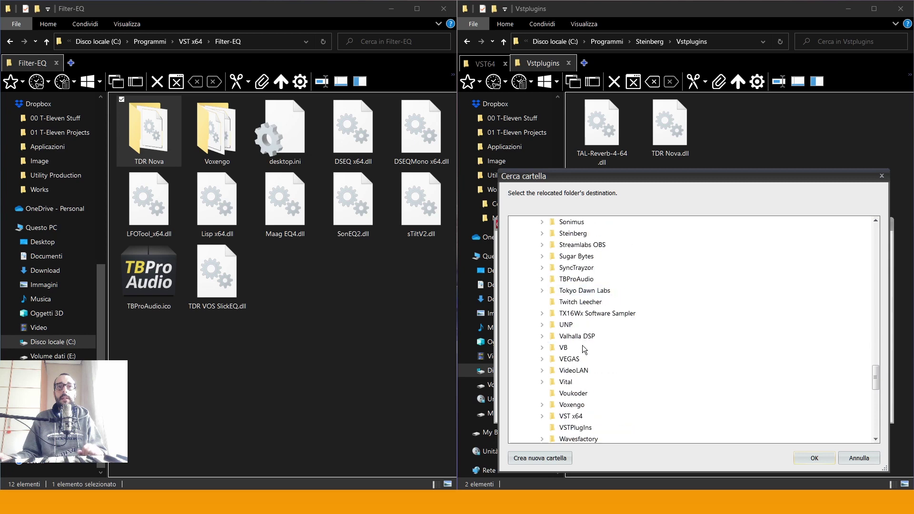
double_click(582, 303)
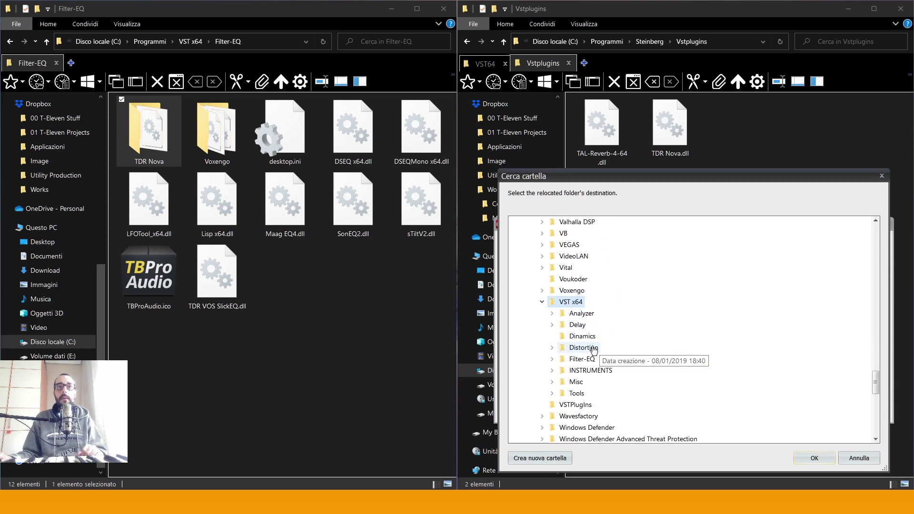
double_click(583, 359)
click(590, 382)
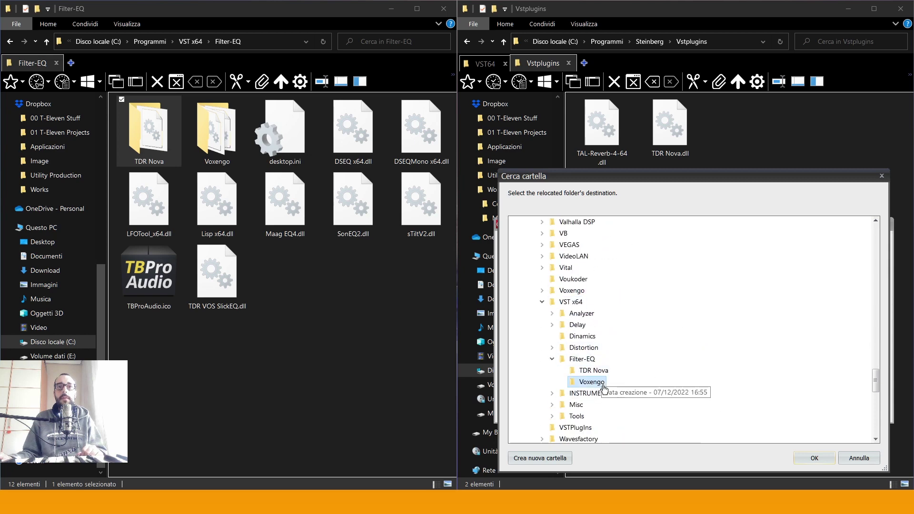
click(814, 458)
- Set the new location to C:\Program Files\Steinberg\Vstplugins
click(388, 320)
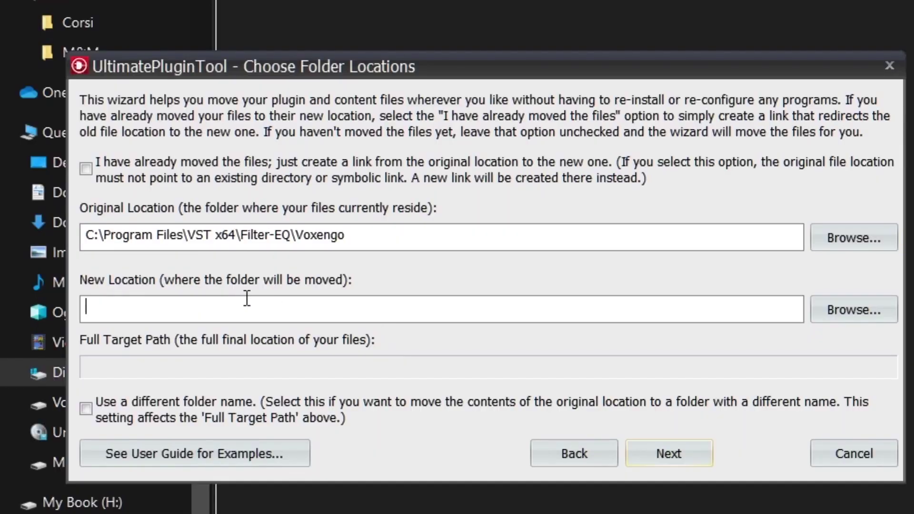
click(842, 312)
double_click(117, 158)
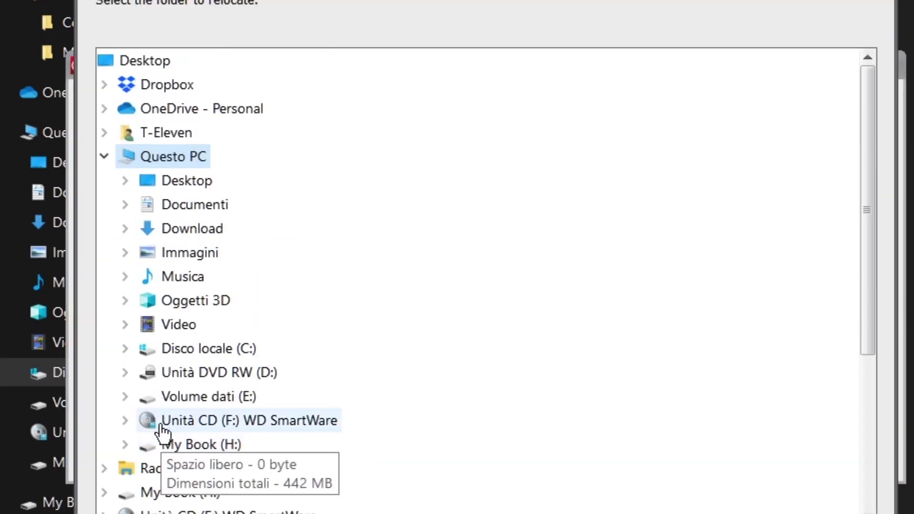
scroll(173, 350, down, 2)
scroll(172, 350, up, 2)
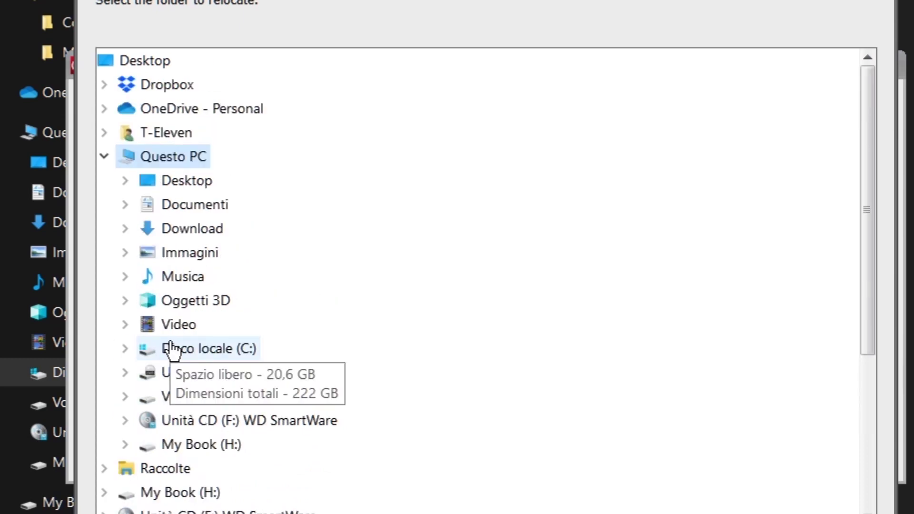
double_click(227, 355)
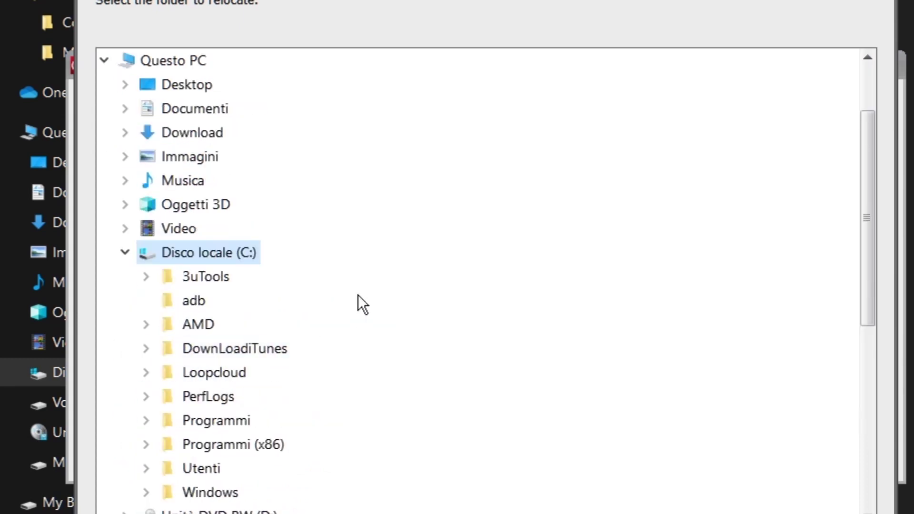
scroll(280, 296, down, 3)
double_click(204, 151)
scroll(259, 287, down, 10)
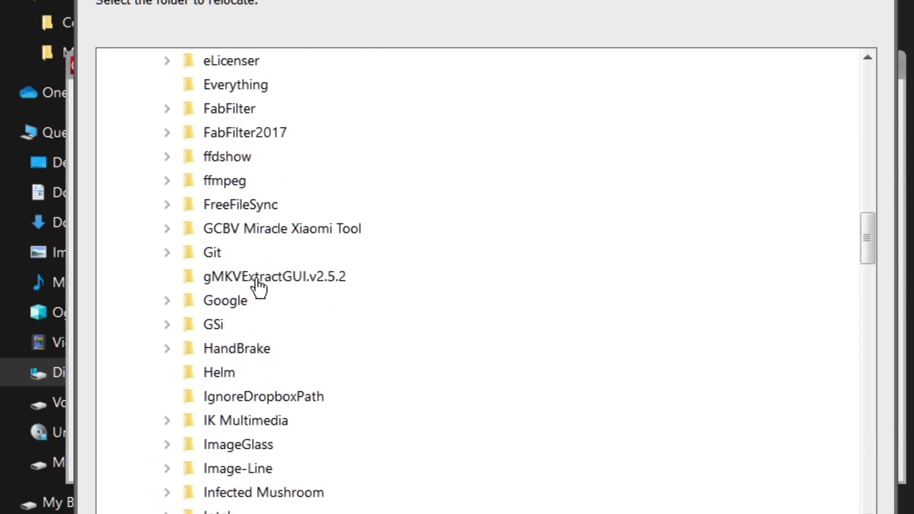
scroll(262, 335, down, 10)
double_click(247, 205)
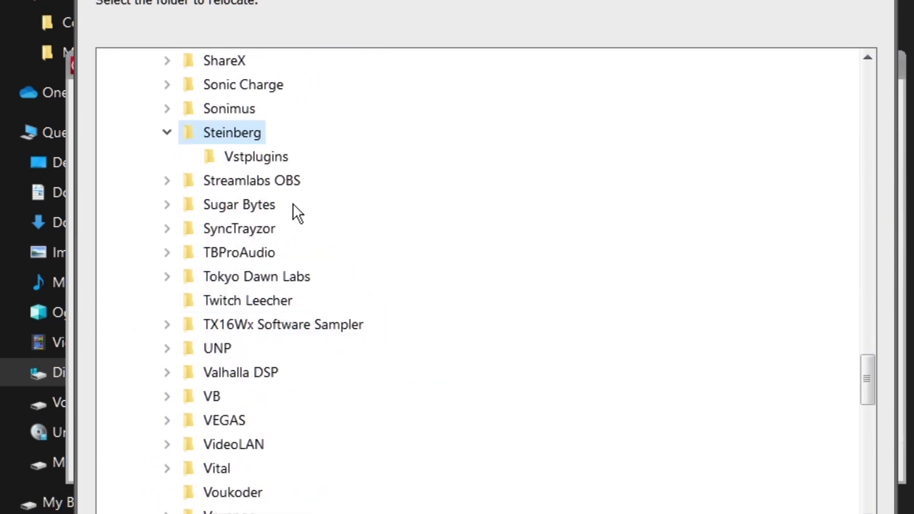
click(244, 159)
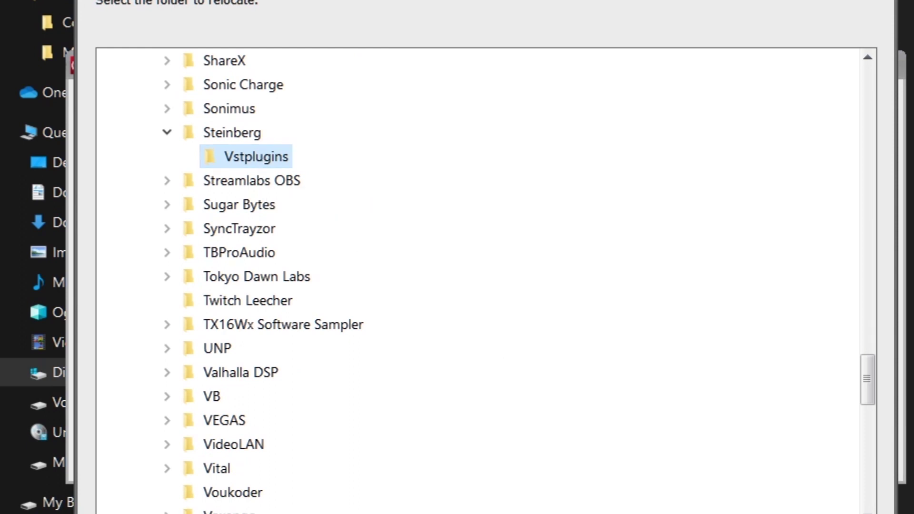
key(Return)
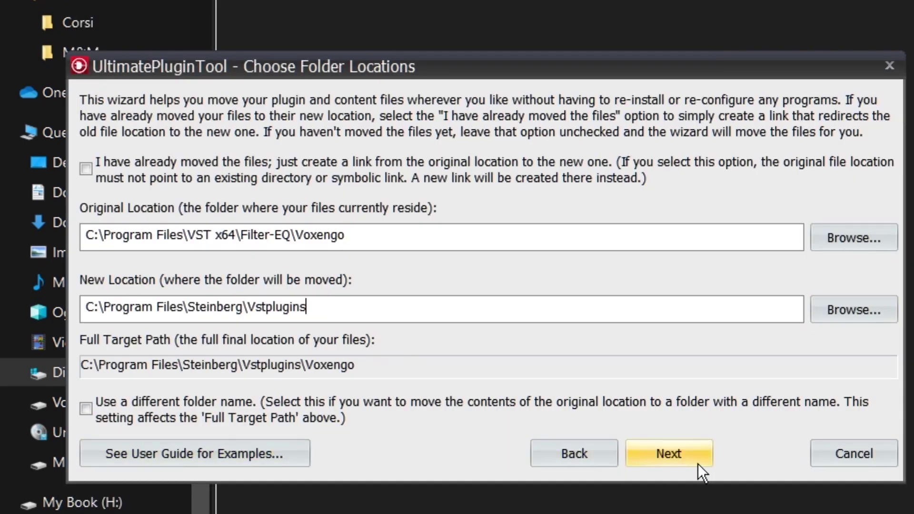
- Run and confirm the relocation of the Voxengo folder, keeping the Vstplugins folder contents in view
click(669, 453)
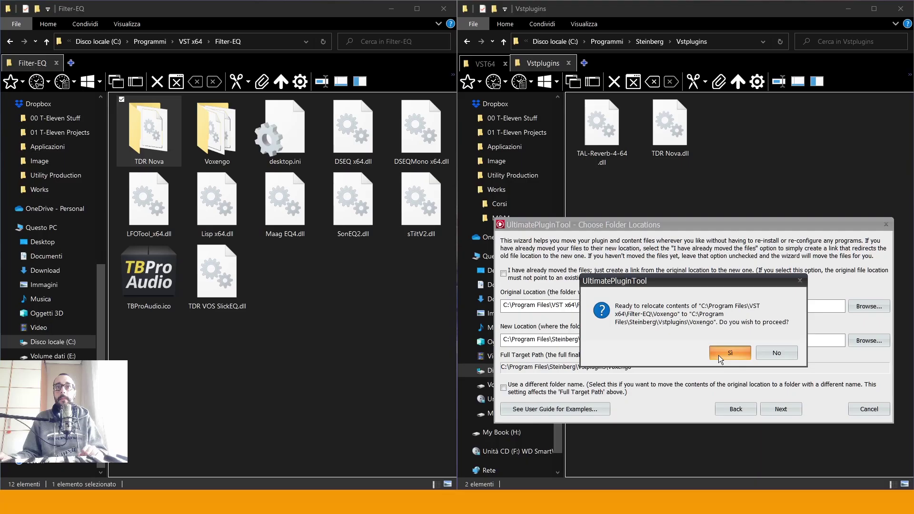
click(596, 211)
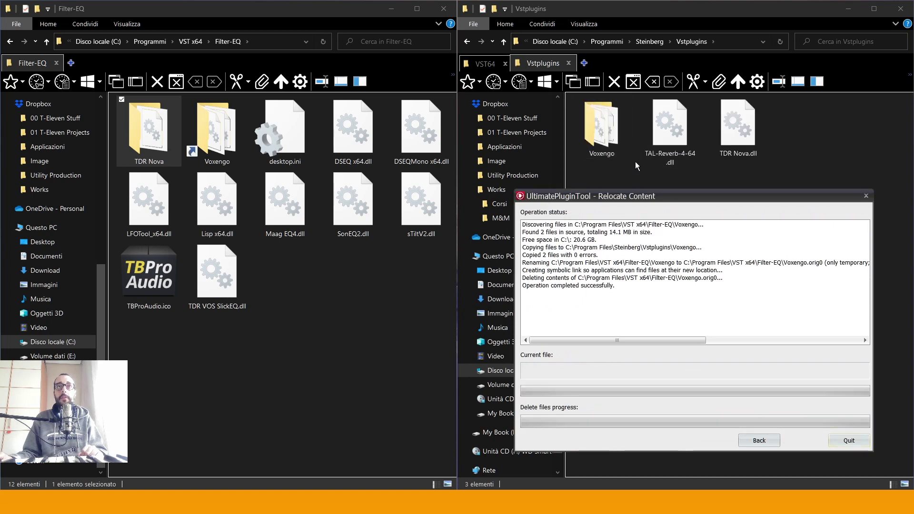
drag(626, 203, 598, 200)
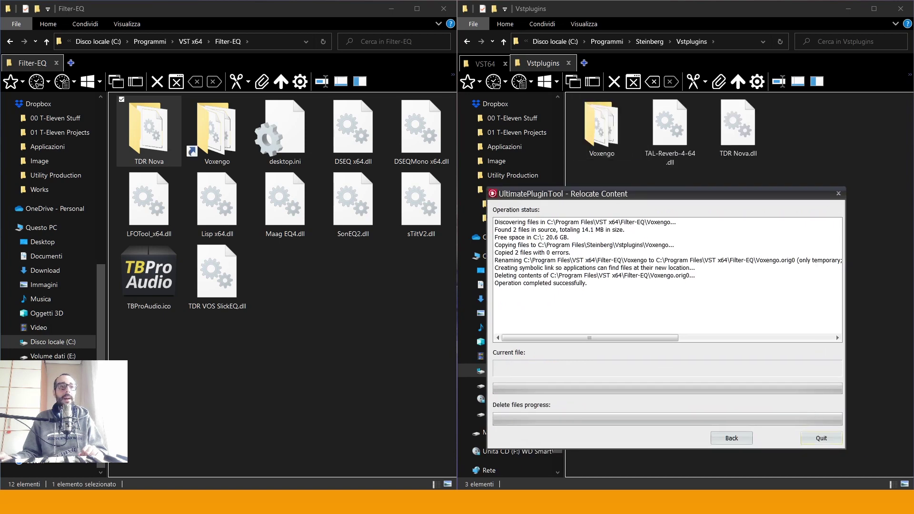
- Launch Audacity and load the recently used female background vocal audio file
key(super)
text(auda)
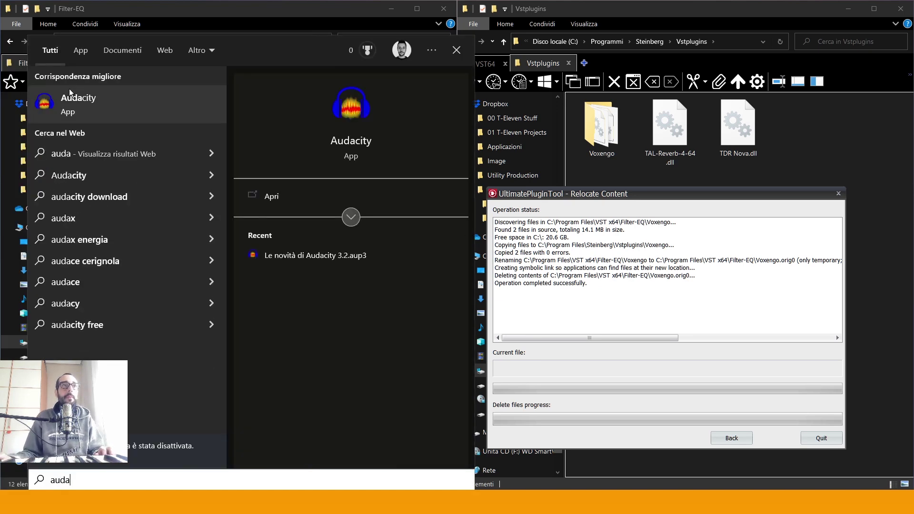
key(Return)
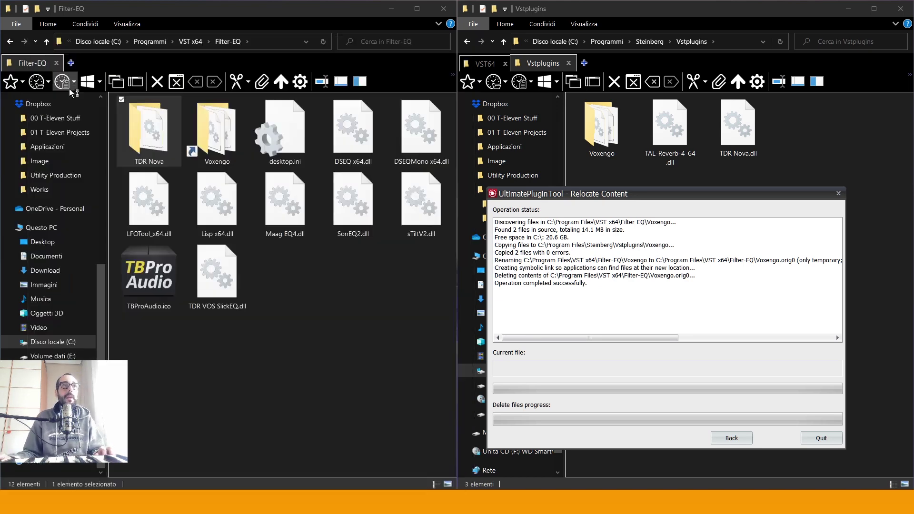
click(165, 203)
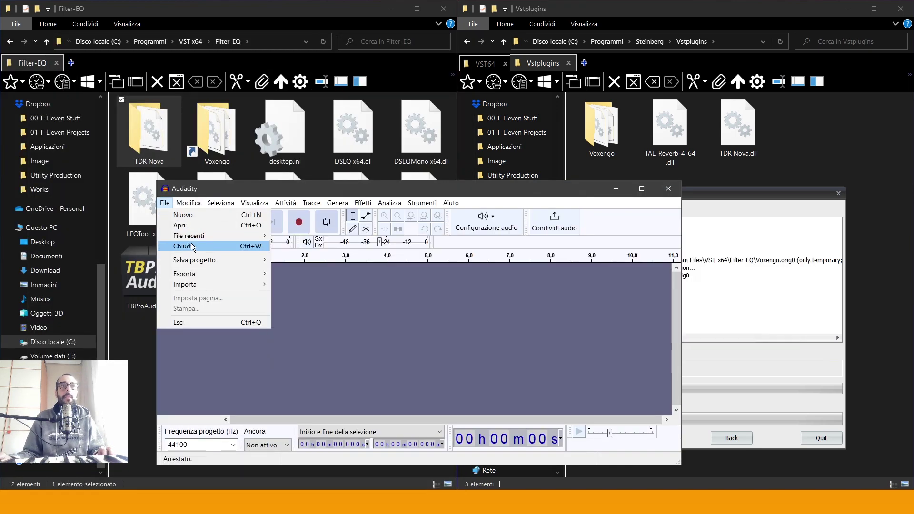
click(309, 236)
- Open the CurveEQ VST effect on the vocal track to test the relocated plugin, and close Audacity
click(362, 202)
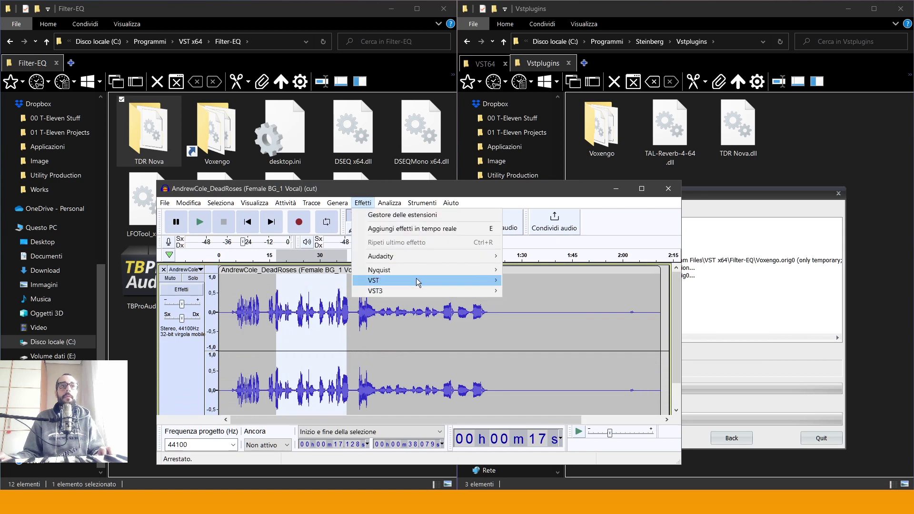
mouse_move(491, 281)
click(531, 280)
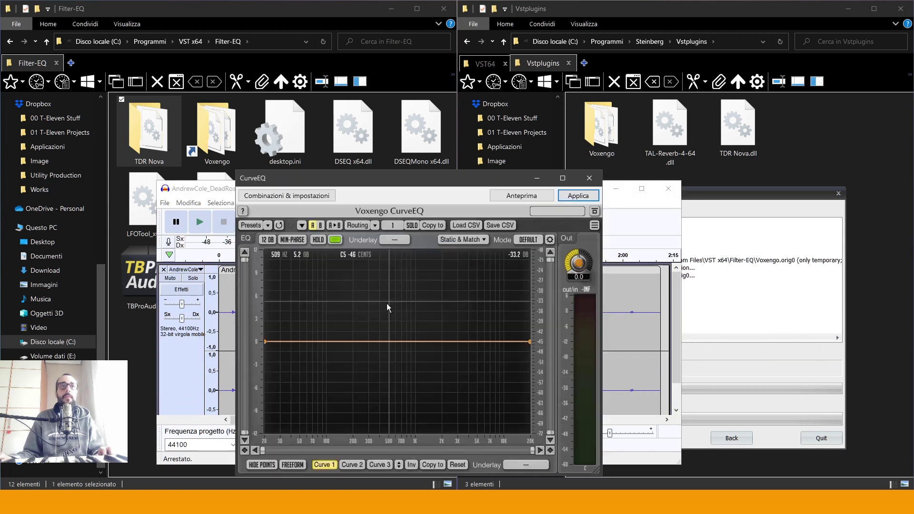
drag(399, 296, 438, 306)
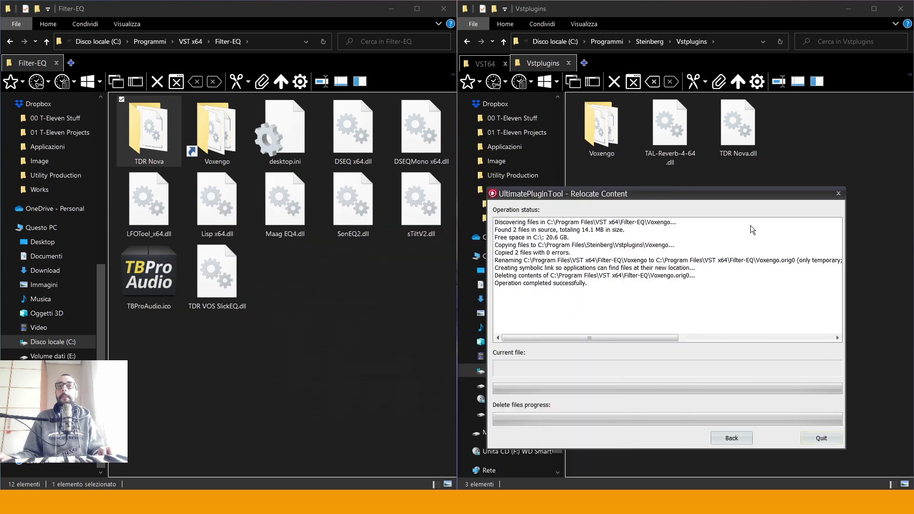
- Return to the relocation wizard's folder choice and clear both the original and new locations
click(733, 438)
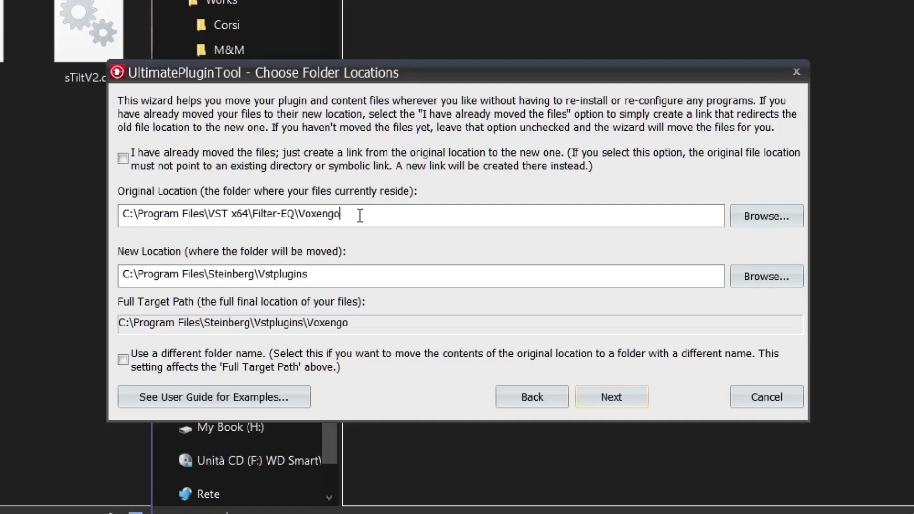
drag(571, 313, 444, 313)
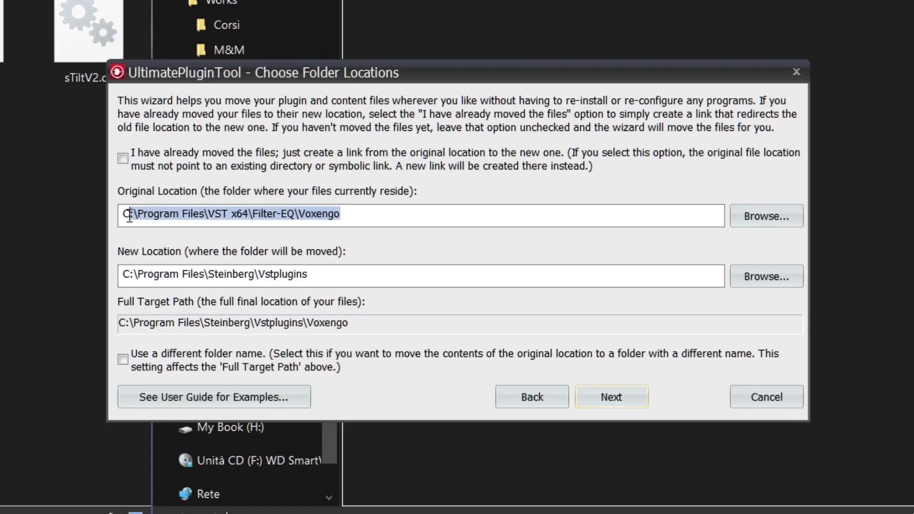
key(BackSpace)
drag(357, 273, 123, 274)
key(BackSpace)
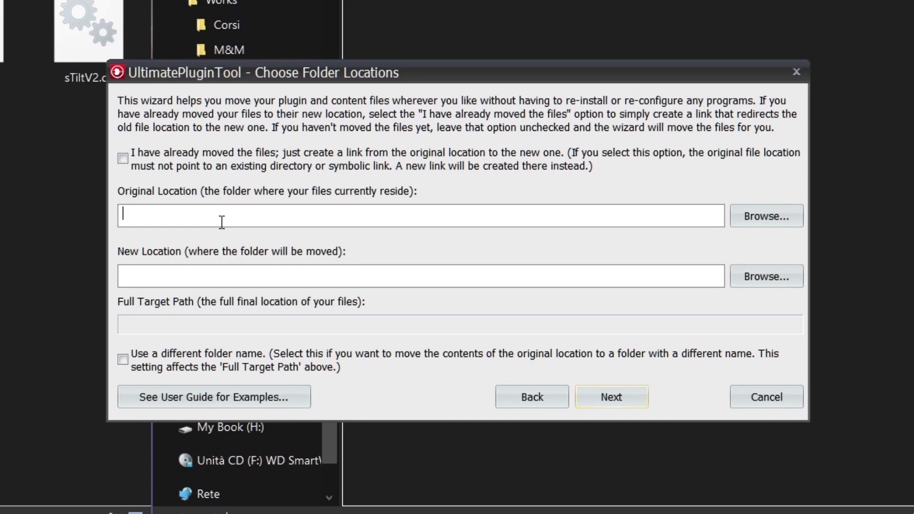
- Set the original location to C:\Program Files\Steinberg\Vstplugins\Voxengo, based on the Vstplugins folder inside Steinberg
click(756, 220)
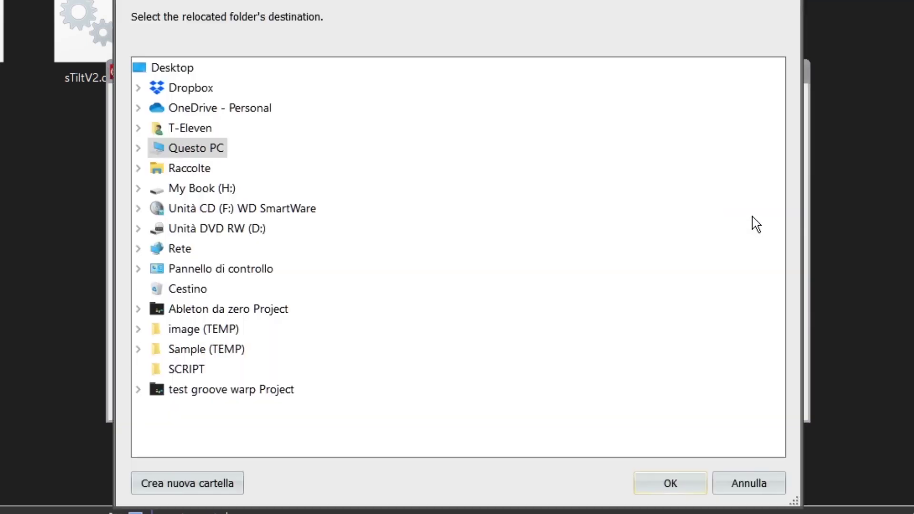
click(219, 209)
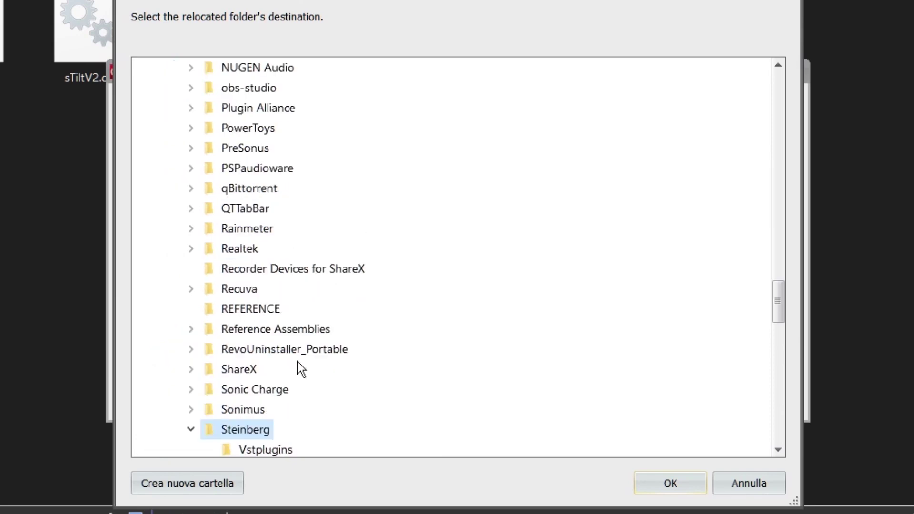
scroll(300, 367, down, 2)
click(274, 356)
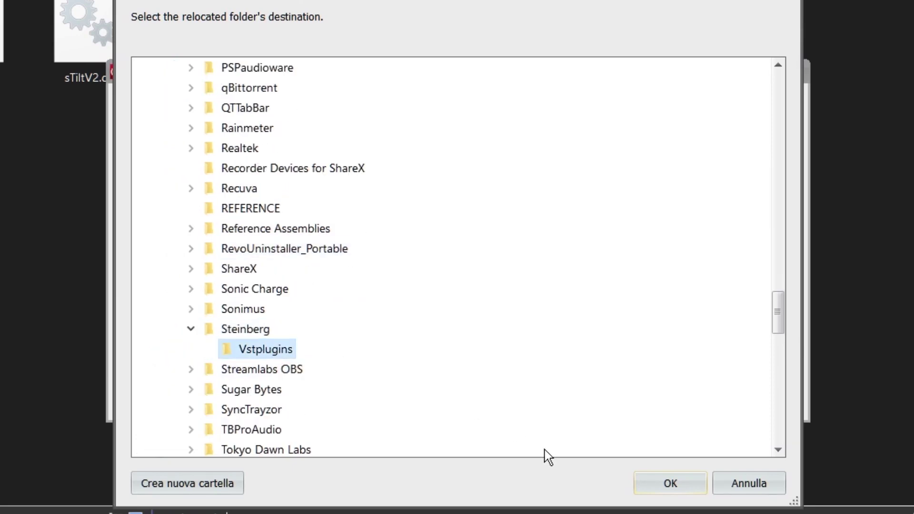
click(669, 485)
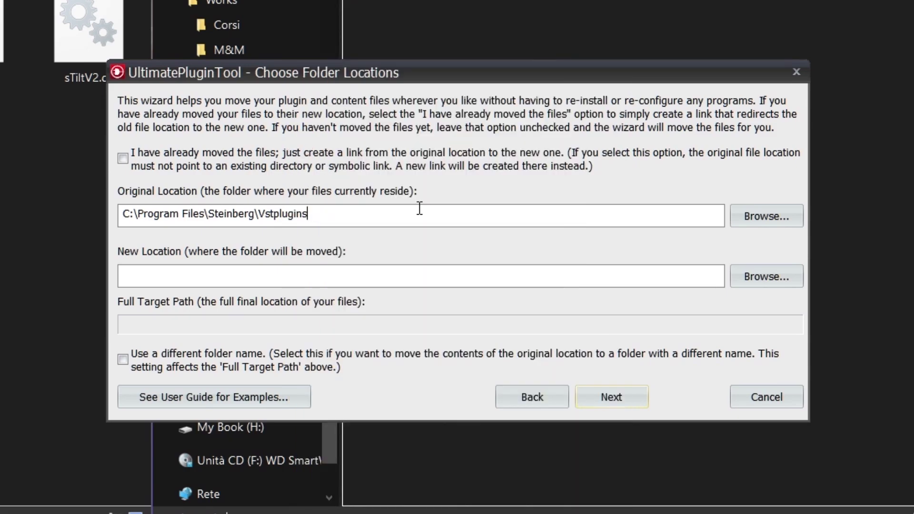
text(\Voxengo)
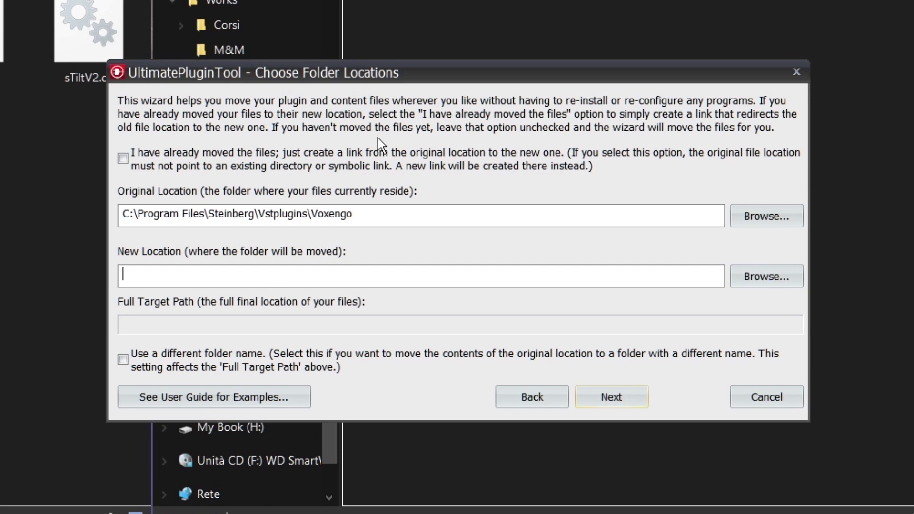
- Choose the Voxengo folder inside Programmi\VST x64\Filter-EQ as the new location
drag(418, 82, 508, 85)
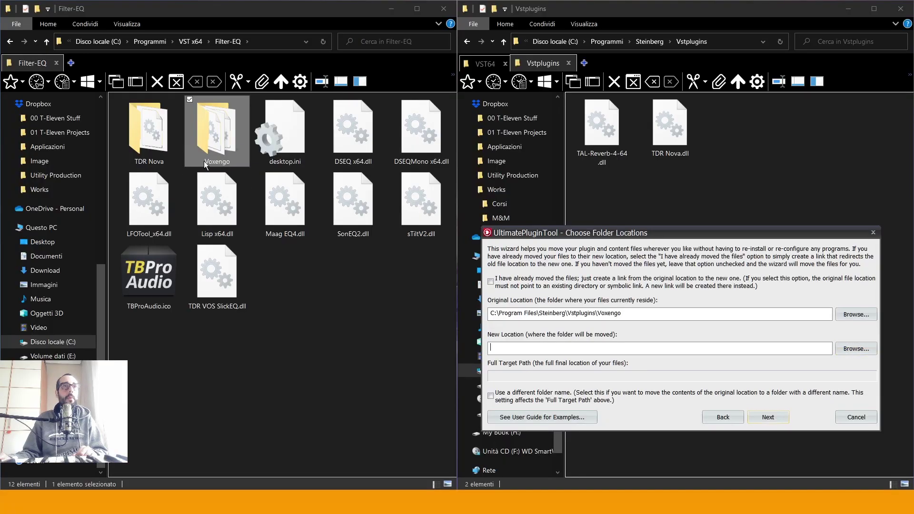
click(856, 349)
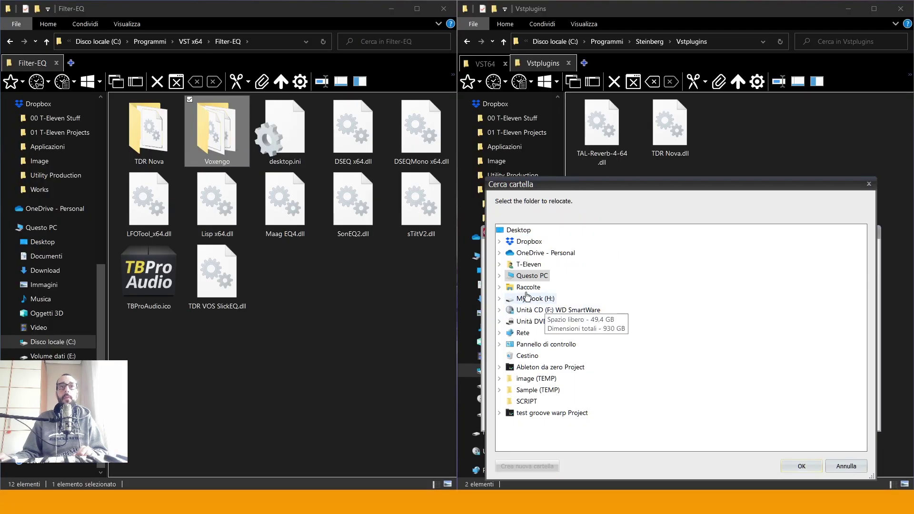
double_click(525, 276)
double_click(531, 423)
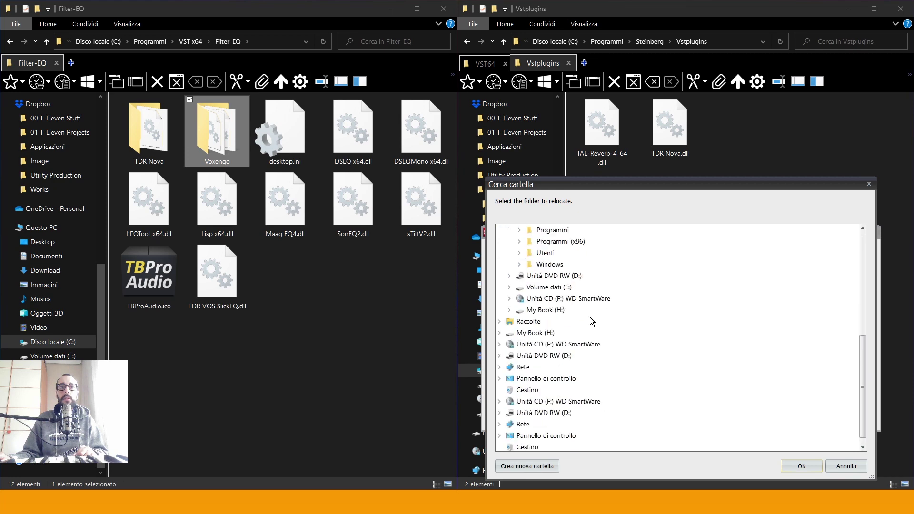
double_click(552, 333)
scroll(618, 286, down, 10)
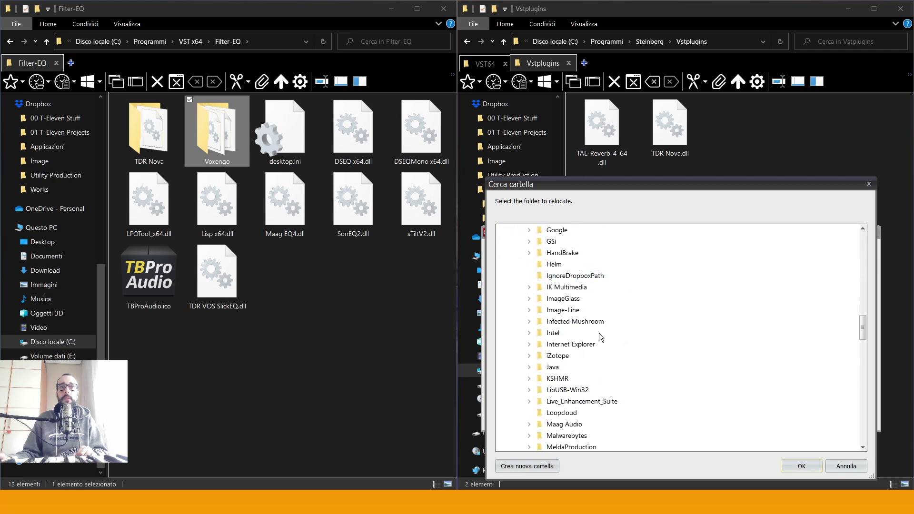
scroll(596, 335, down, 15)
double_click(593, 345)
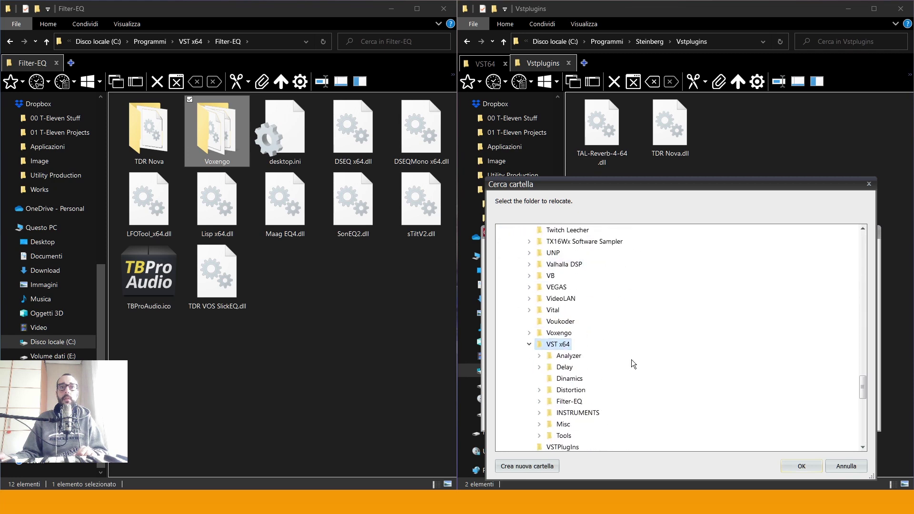
double_click(592, 345)
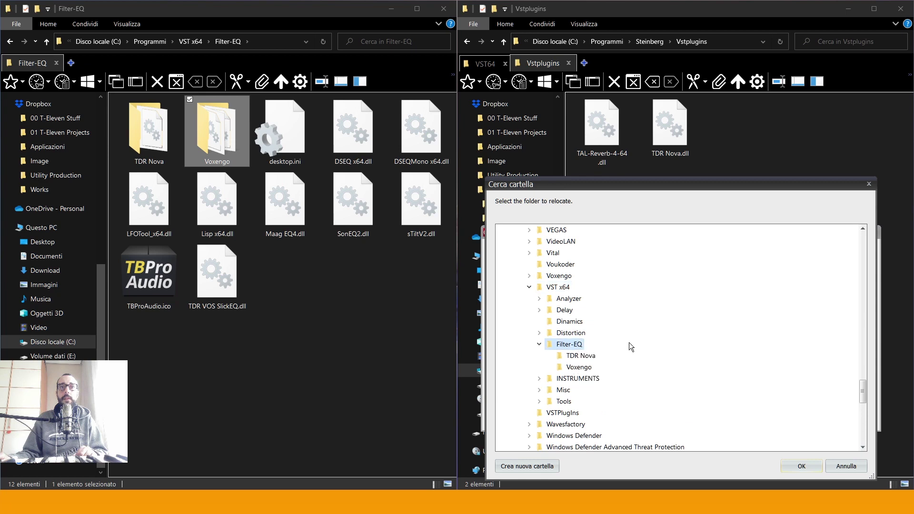
click(581, 367)
click(814, 467)
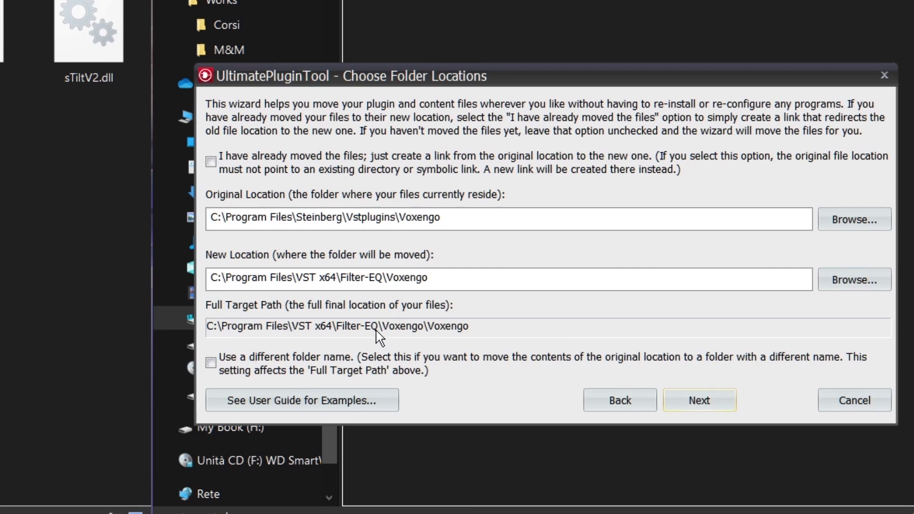
- Shorten the new location to C:\Program Files\VST x64\Filter-EQ and enable the option stating that the files have already been moved
drag(430, 278, 394, 277)
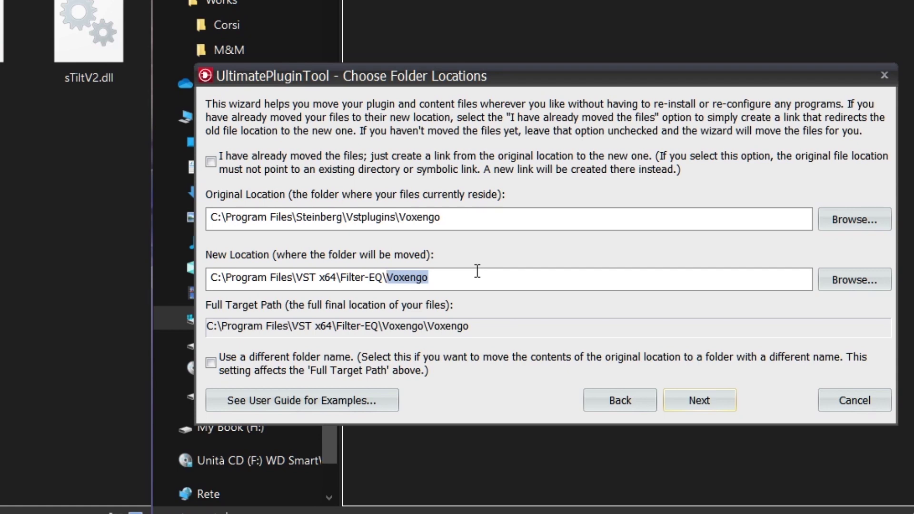
key(BackSpace)
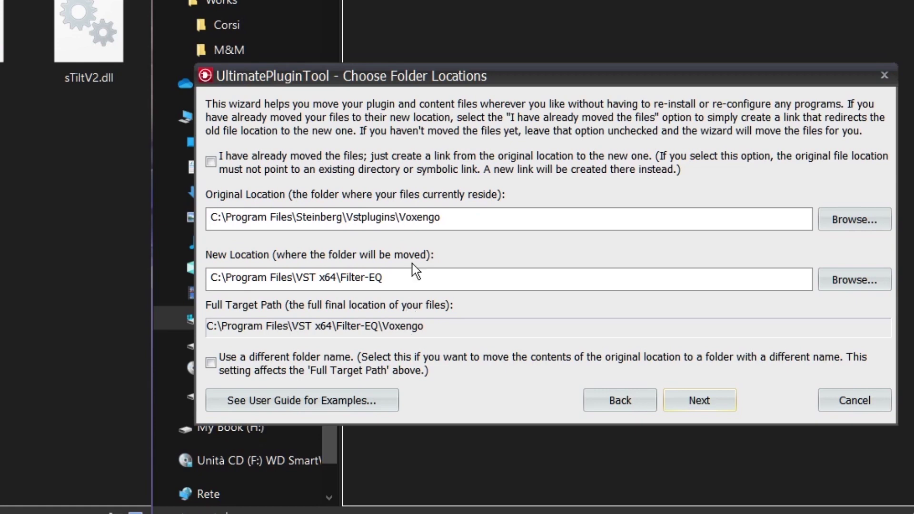
click(360, 169)
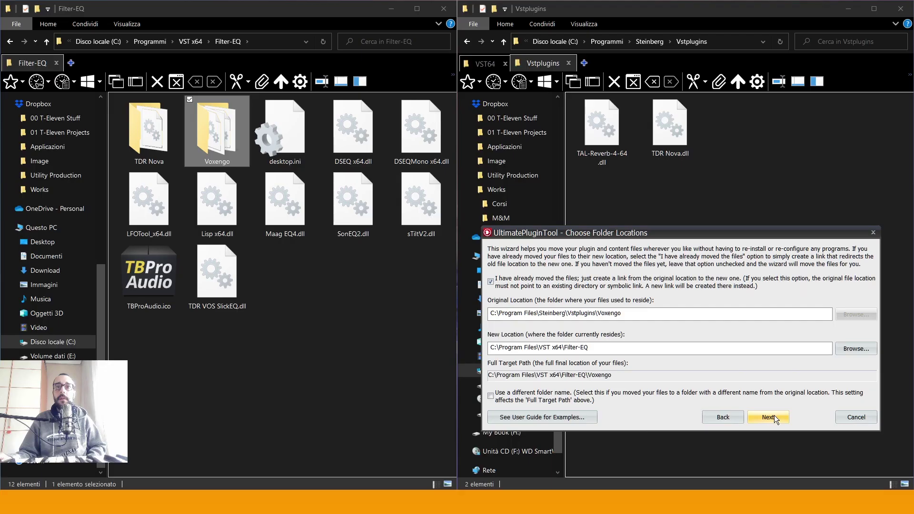
- Run and confirm the link creation for the Voxengo folder, and return to the wizard's folder choice
click(709, 397)
click(722, 360)
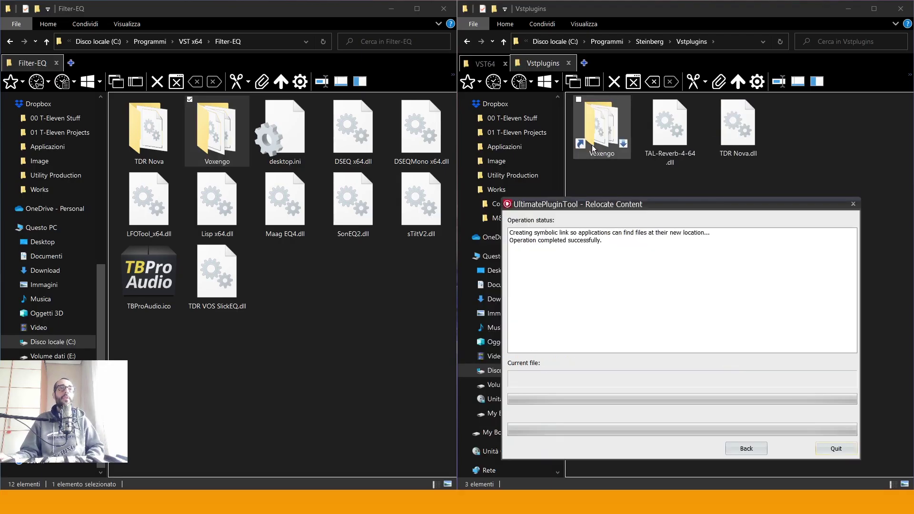
click(746, 448)
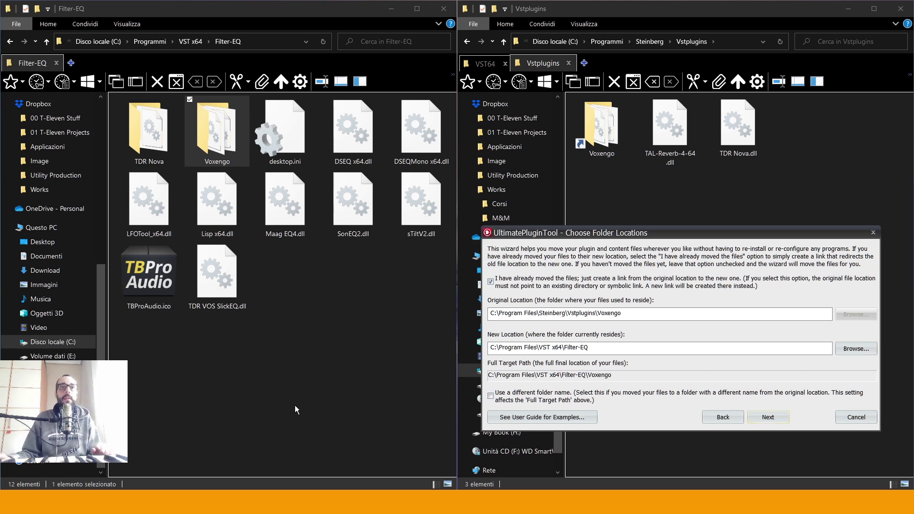
- Switch to Audacity, open a VST effect on the selected part of the vocal track to test the linked plugin, and close the effect
key(alt+Tab)
click(363, 203)
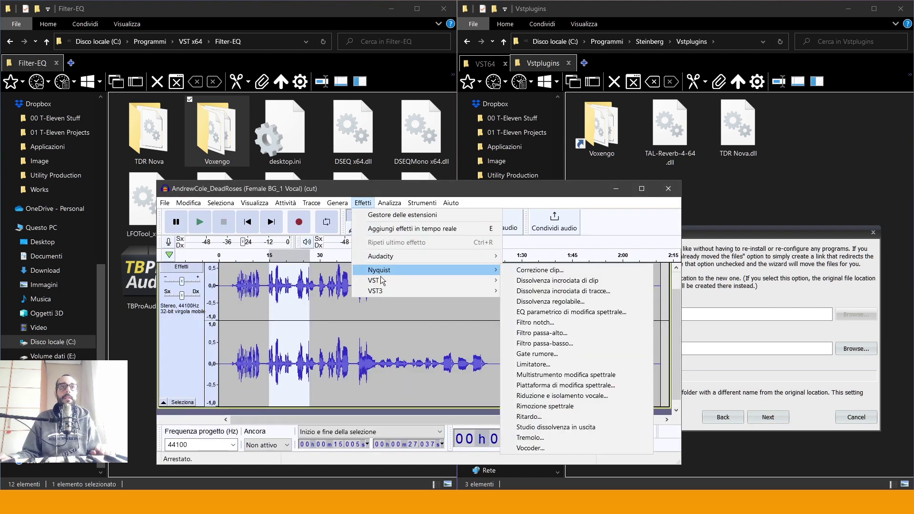
mouse_move(381, 281)
click(528, 280)
drag(401, 341, 374, 313)
click(268, 225)
mouse_move(283, 244)
click(342, 269)
key(Escape)
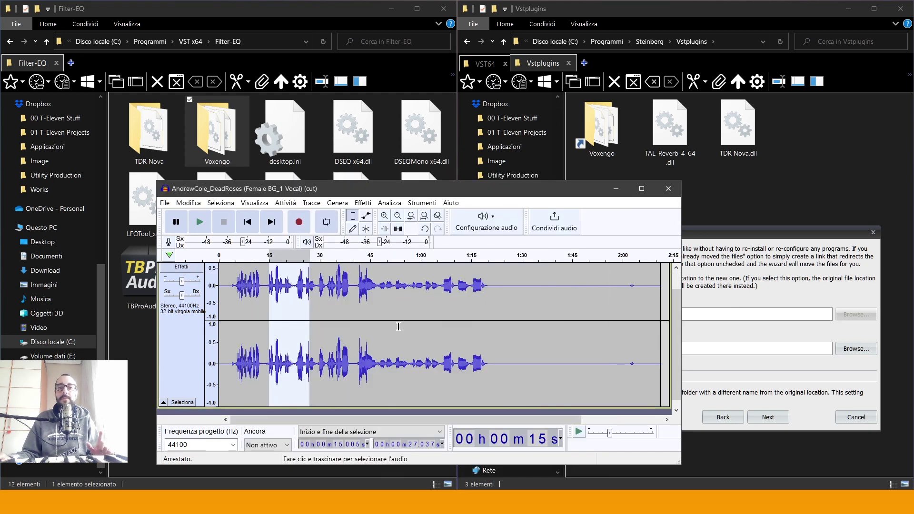
click(399, 327)
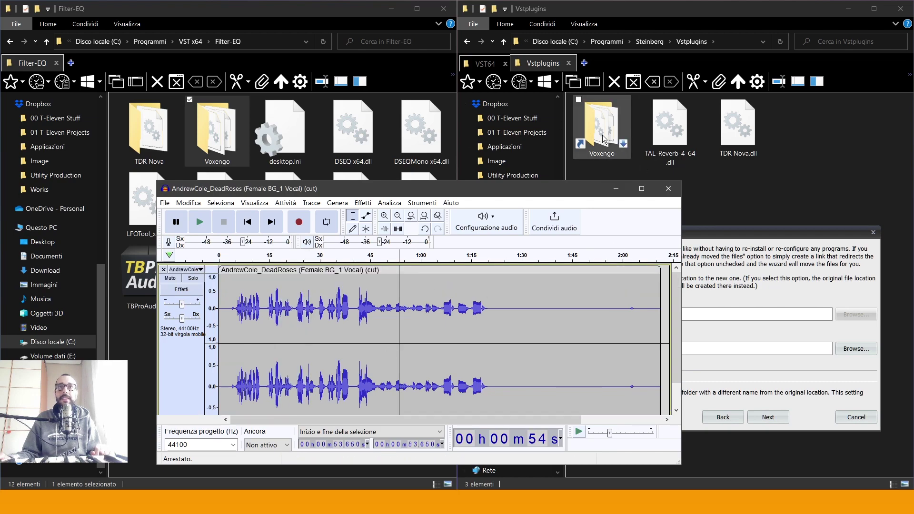